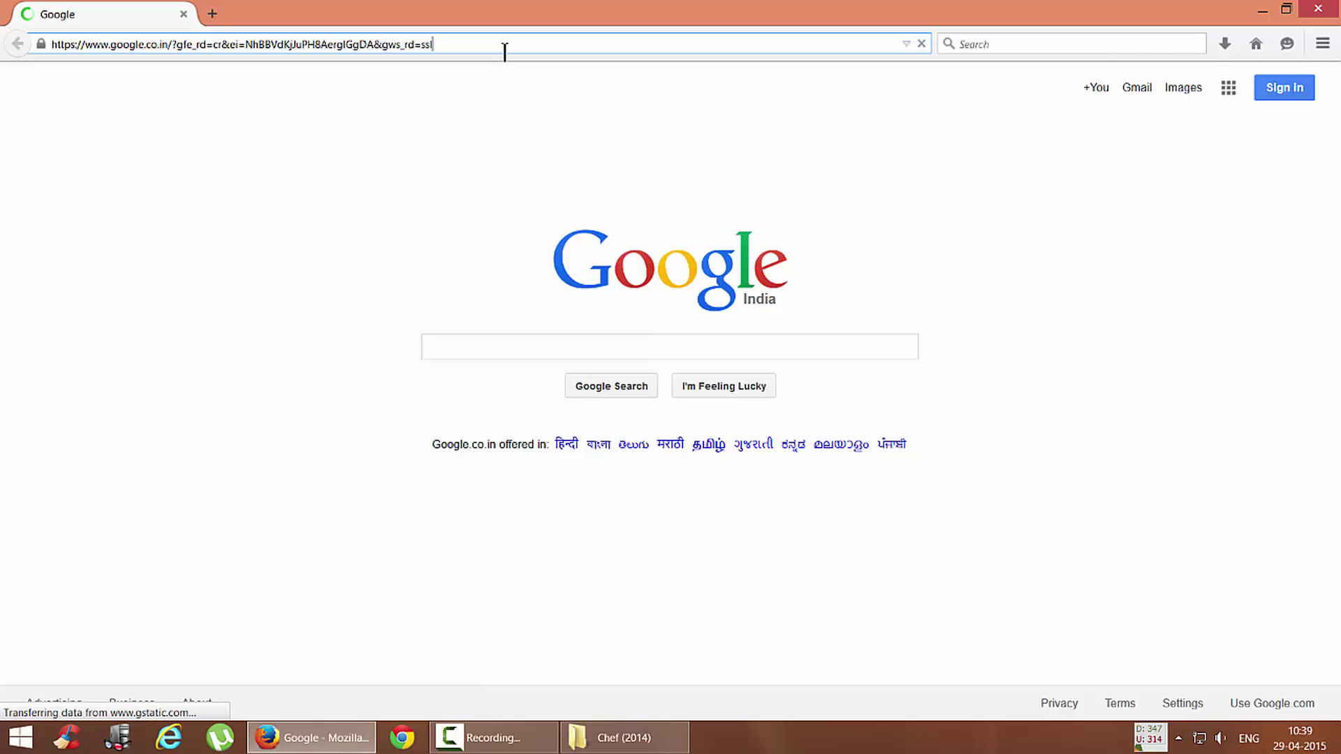
Step: Replace the Google address with subscene and load the Subscene website
left_click(504, 51)
type("subscene.com")
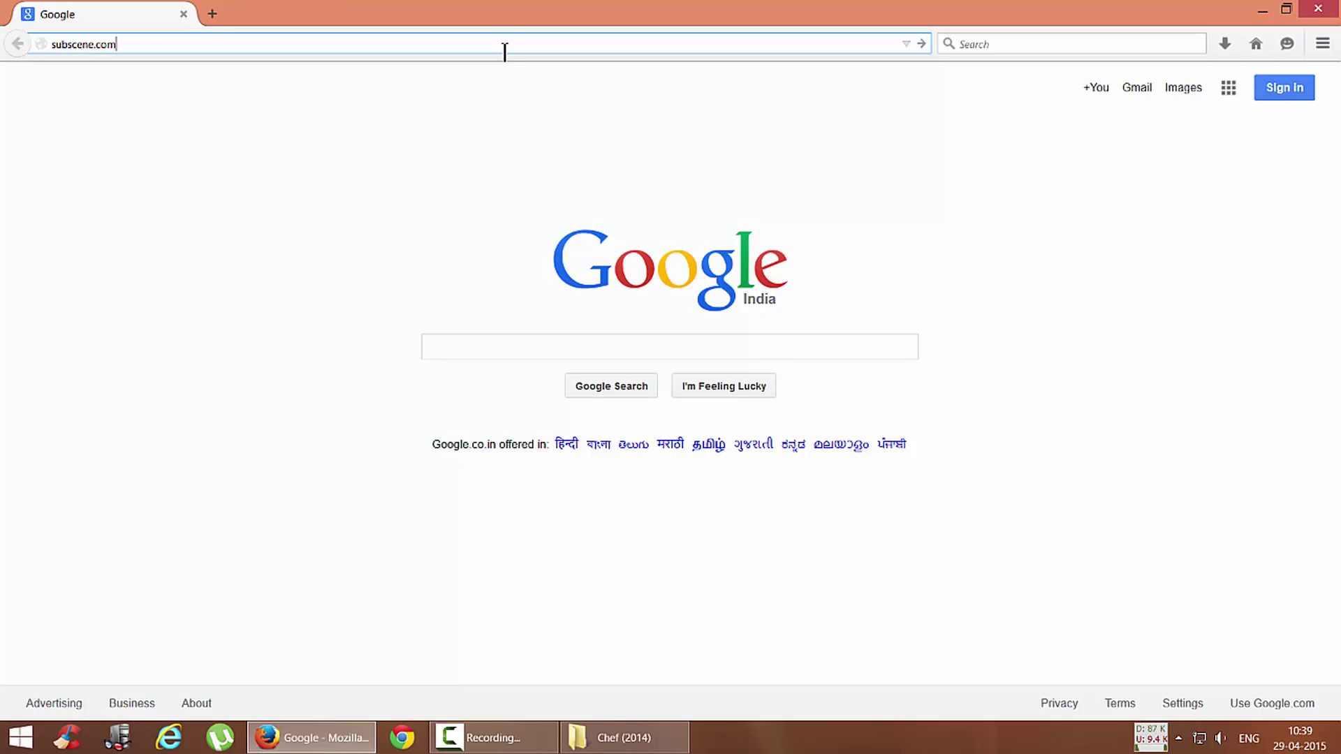
key("Return")
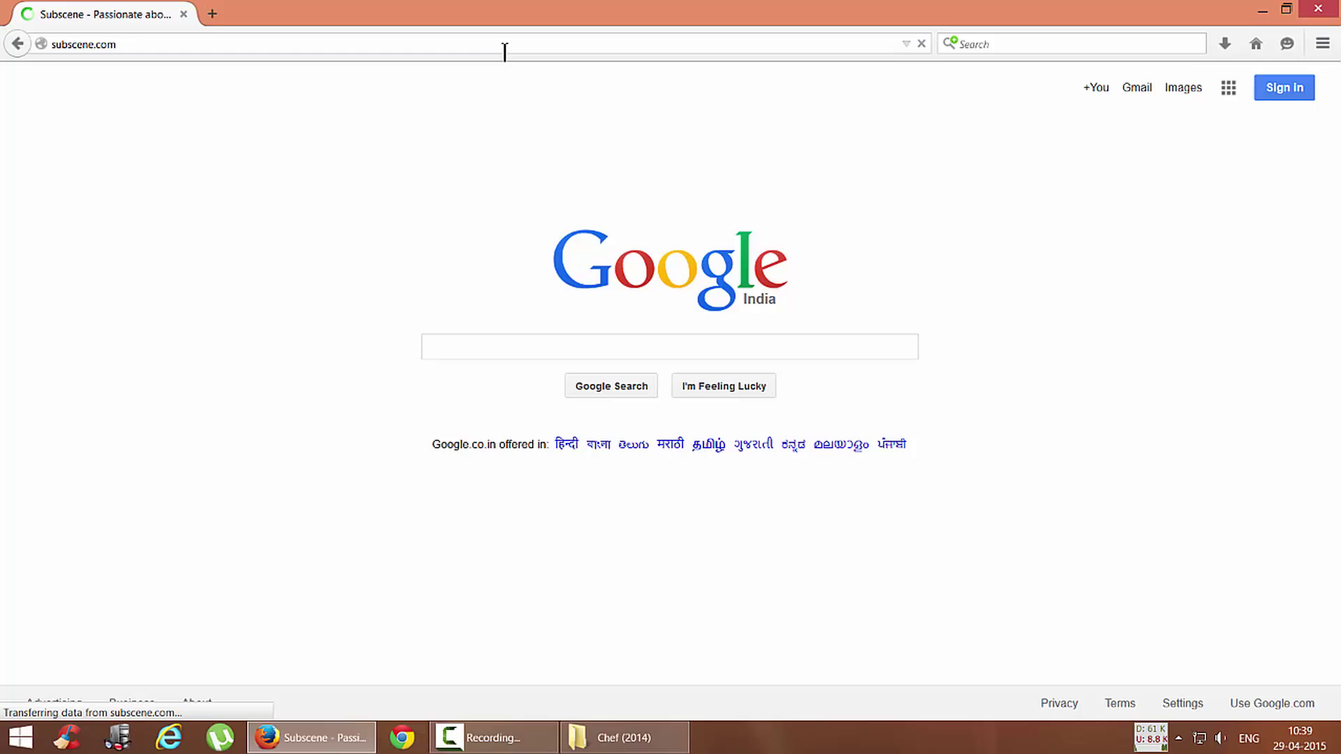
Step: Bring up the Chef (2014) folder, then return to Subscene and search for 'chef'
left_click(623, 737)
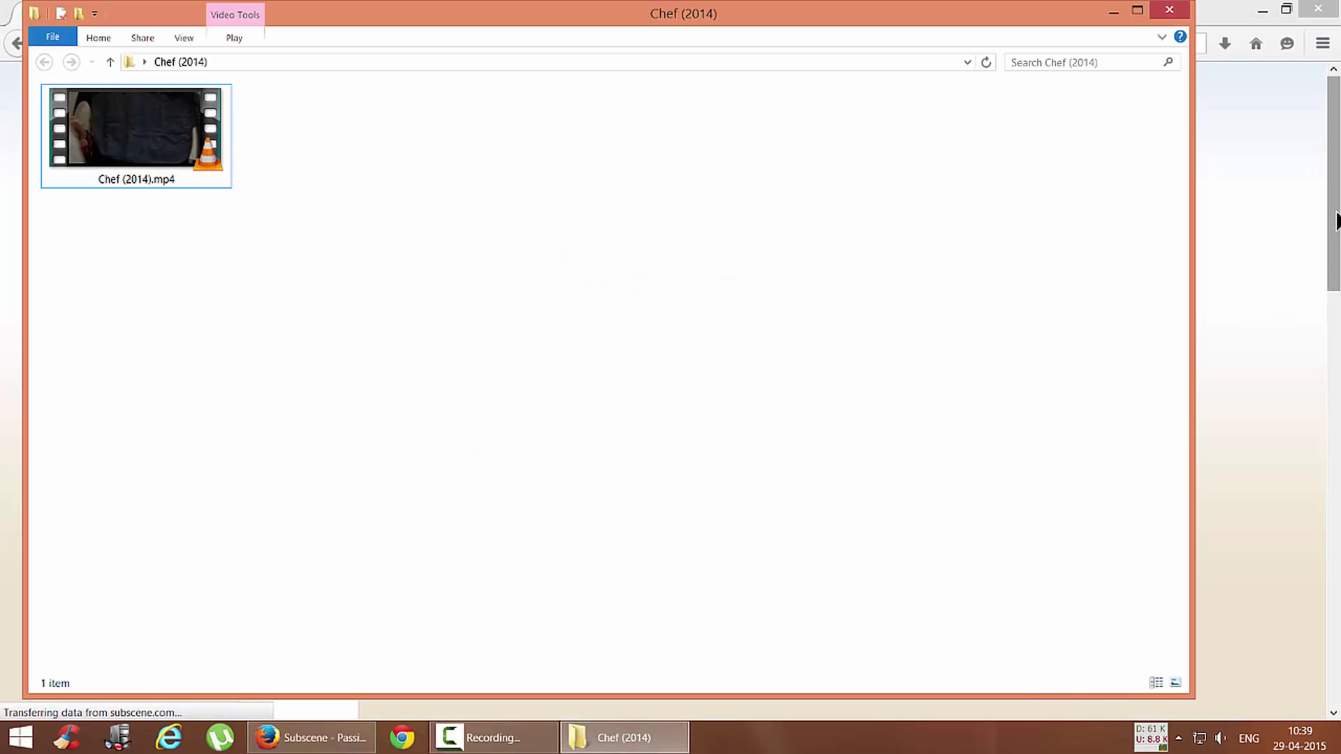
left_click(1337, 220)
left_click(446, 115)
type("chef")
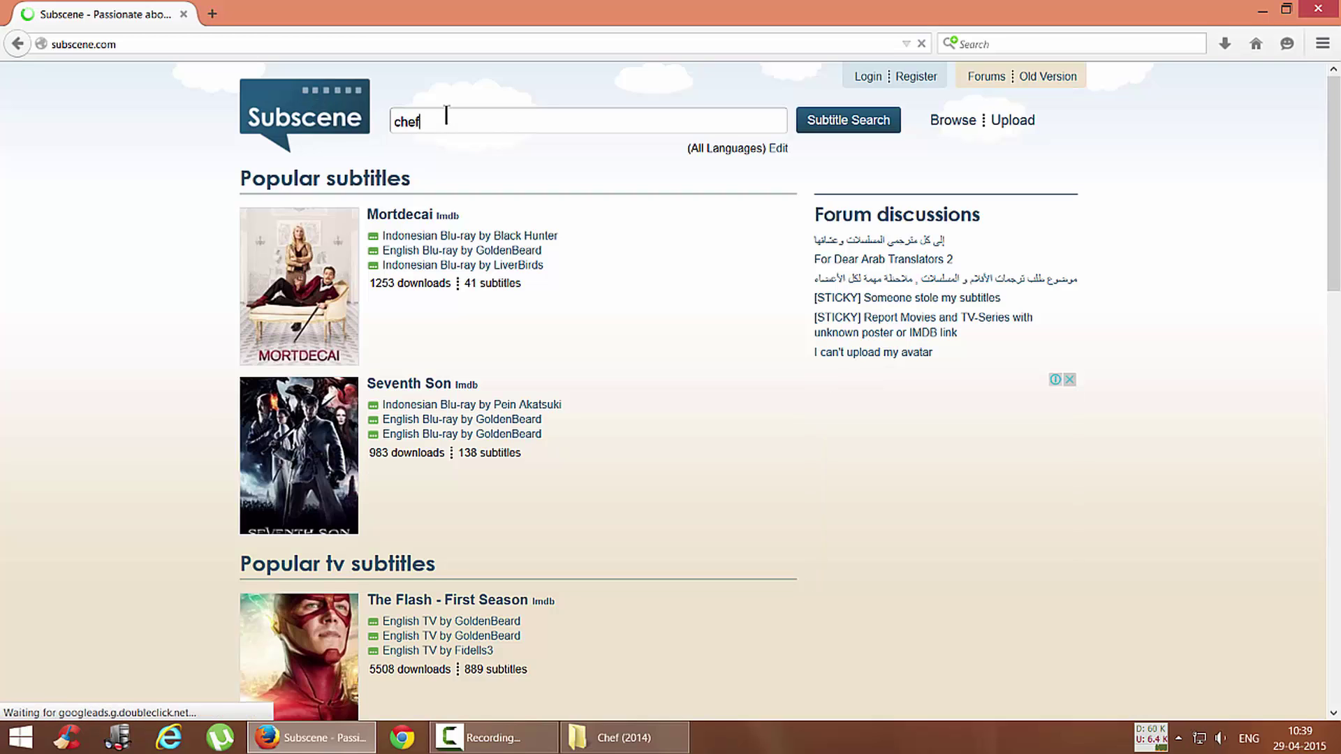
key("Return")
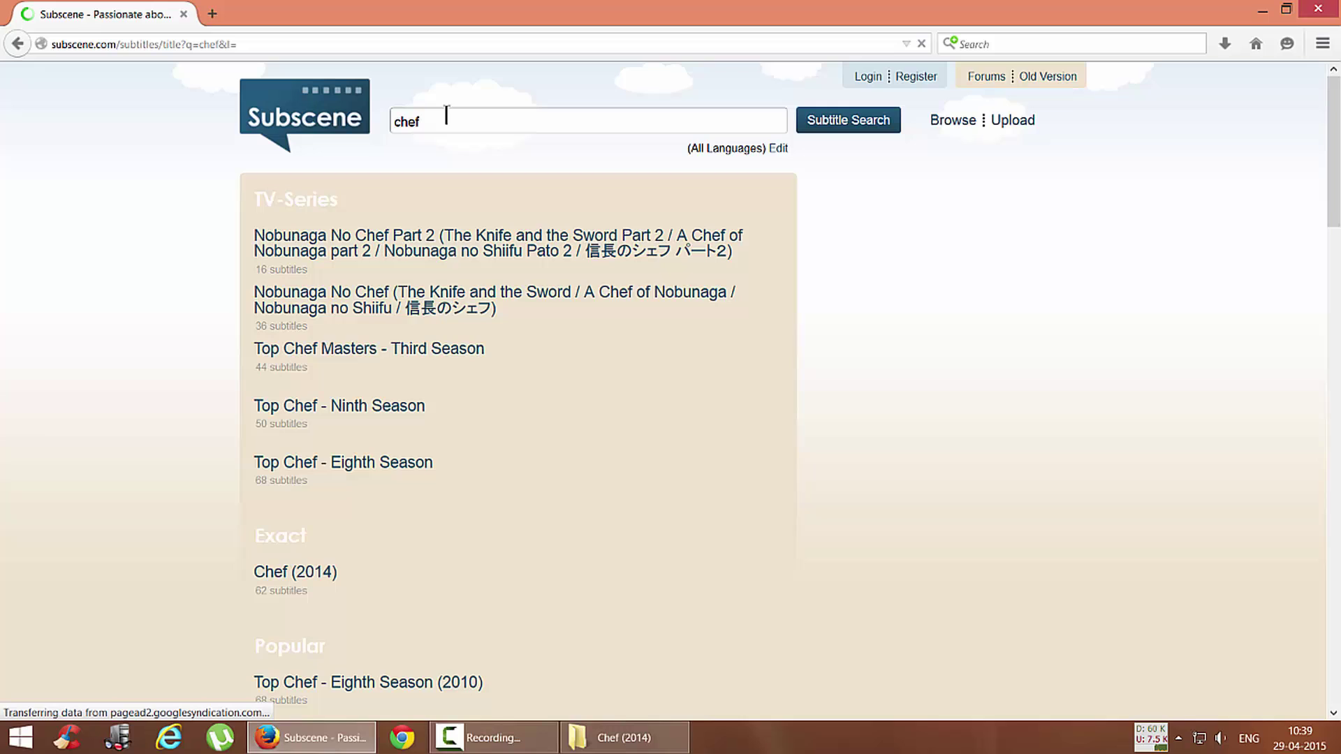
scroll(498, 302, "down", 2)
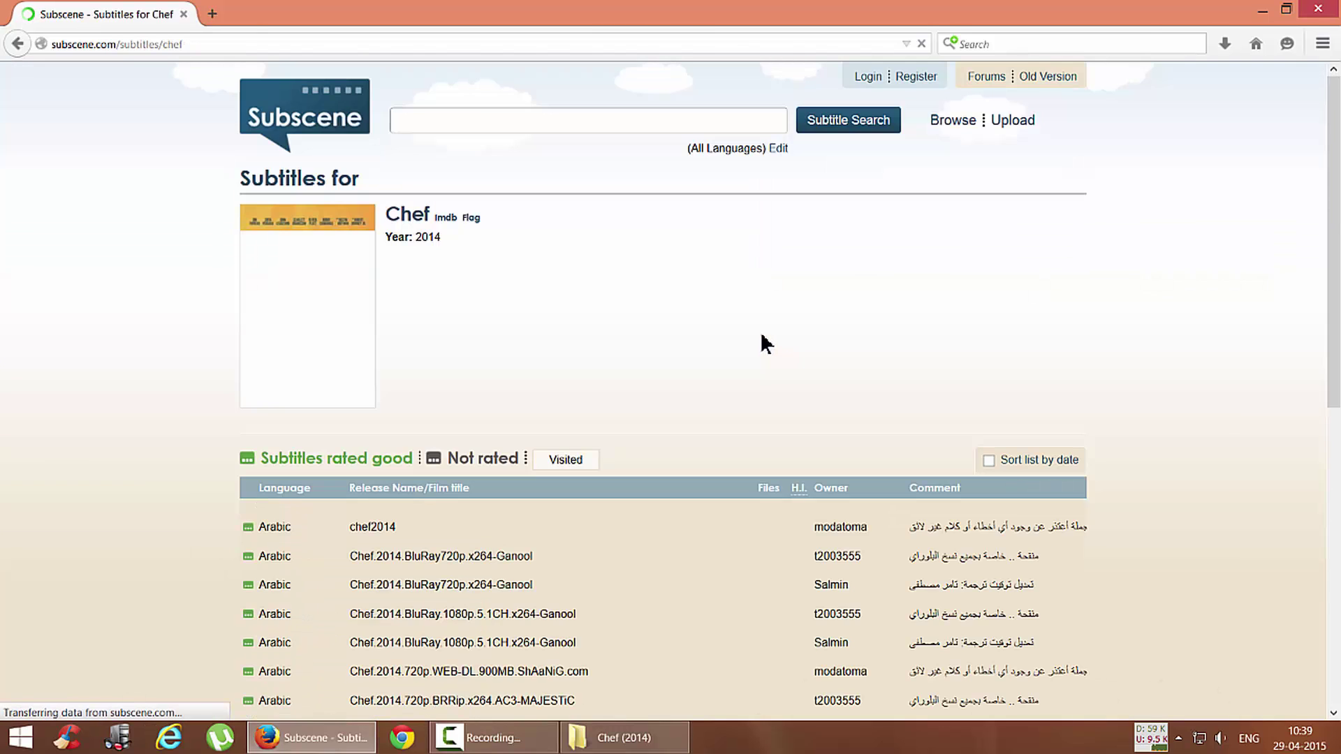
scroll(590, 308, "down", 6)
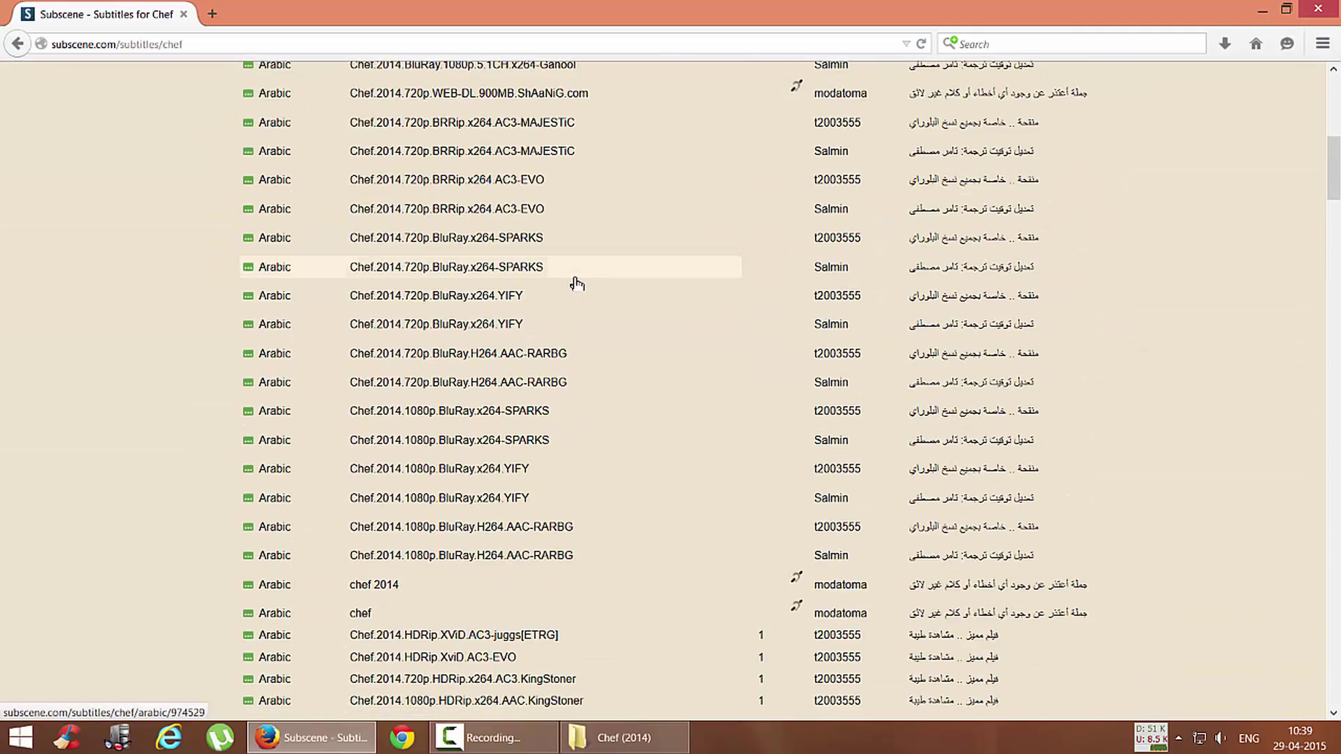
scroll(577, 289, "down", 6)
scroll(577, 284, "down", 5)
scroll(576, 283, "down", 5)
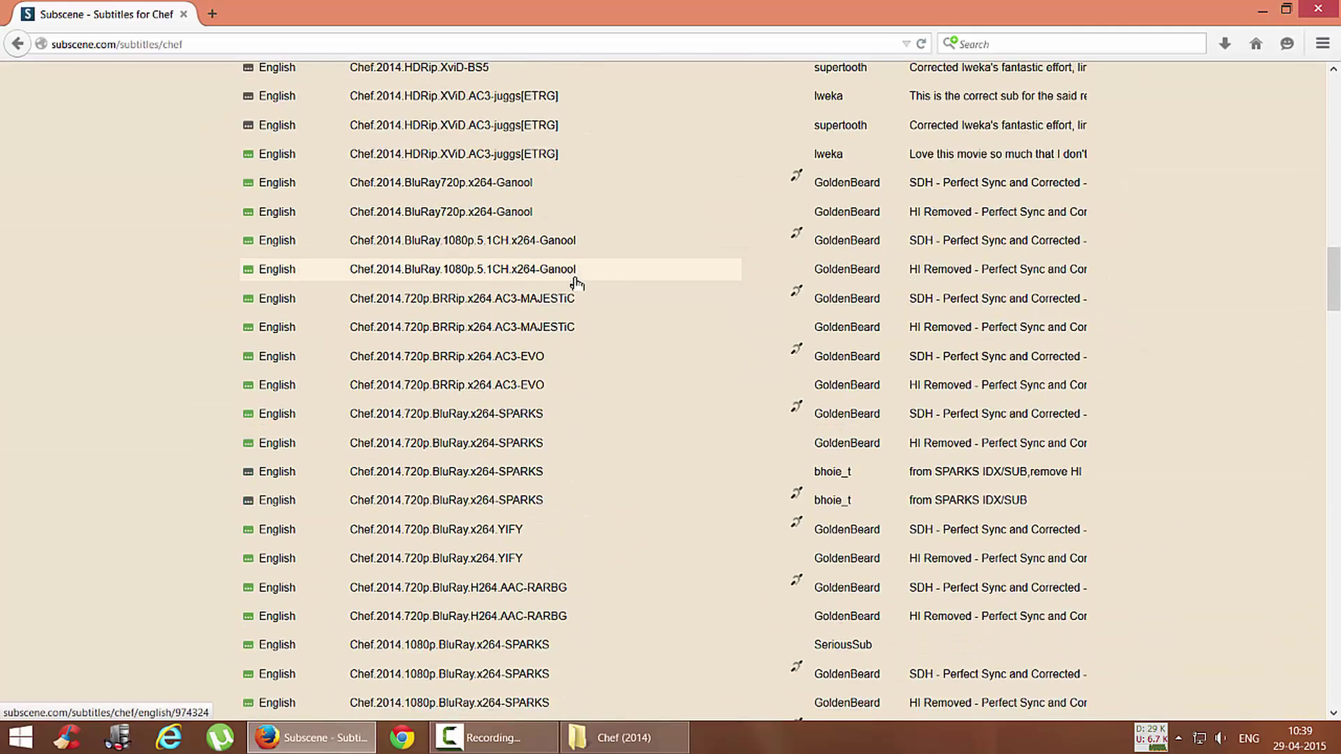
scroll(576, 283, "down", 5)
scroll(576, 283, "down", 5)
scroll(577, 284, "down", 5)
scroll(576, 284, "down", 5)
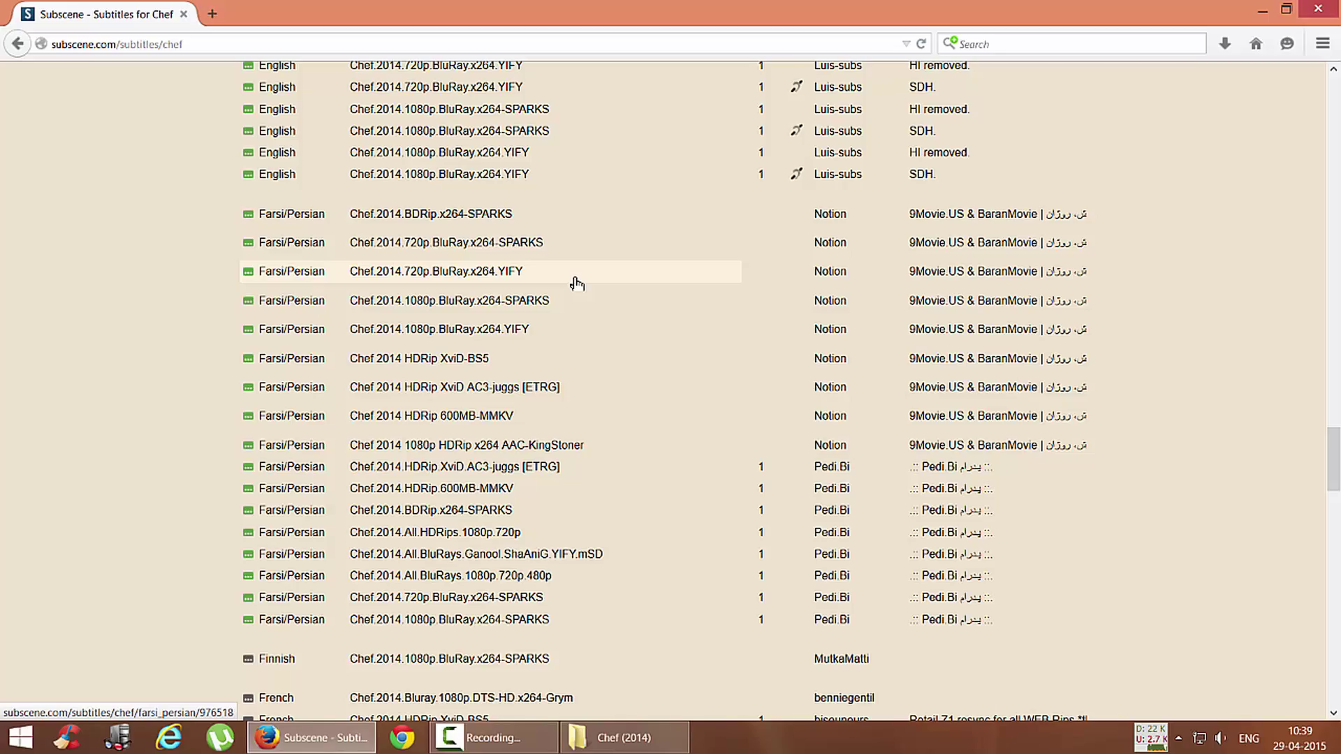
scroll(576, 282, "down", 5)
scroll(576, 283, "down", 5)
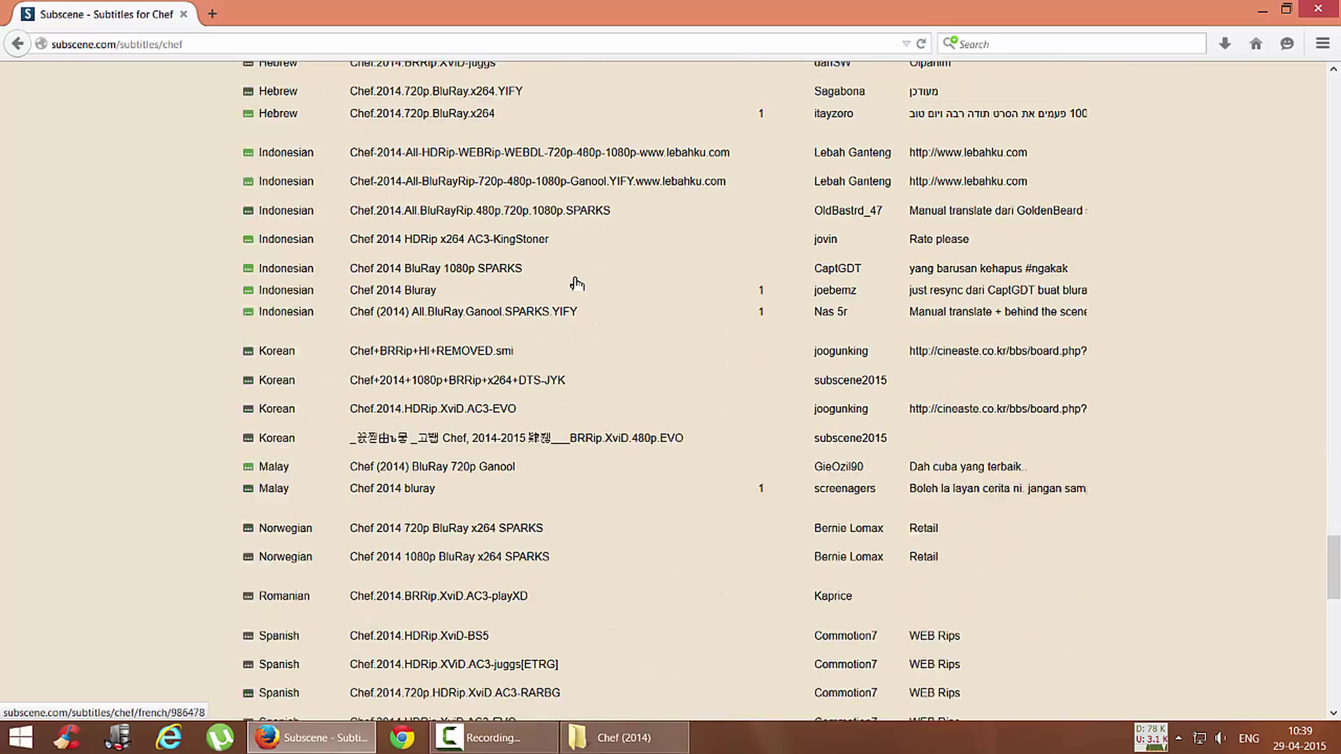
scroll(576, 284, "down", 5)
scroll(576, 283, "up", 1)
scroll(576, 283, "up", 5)
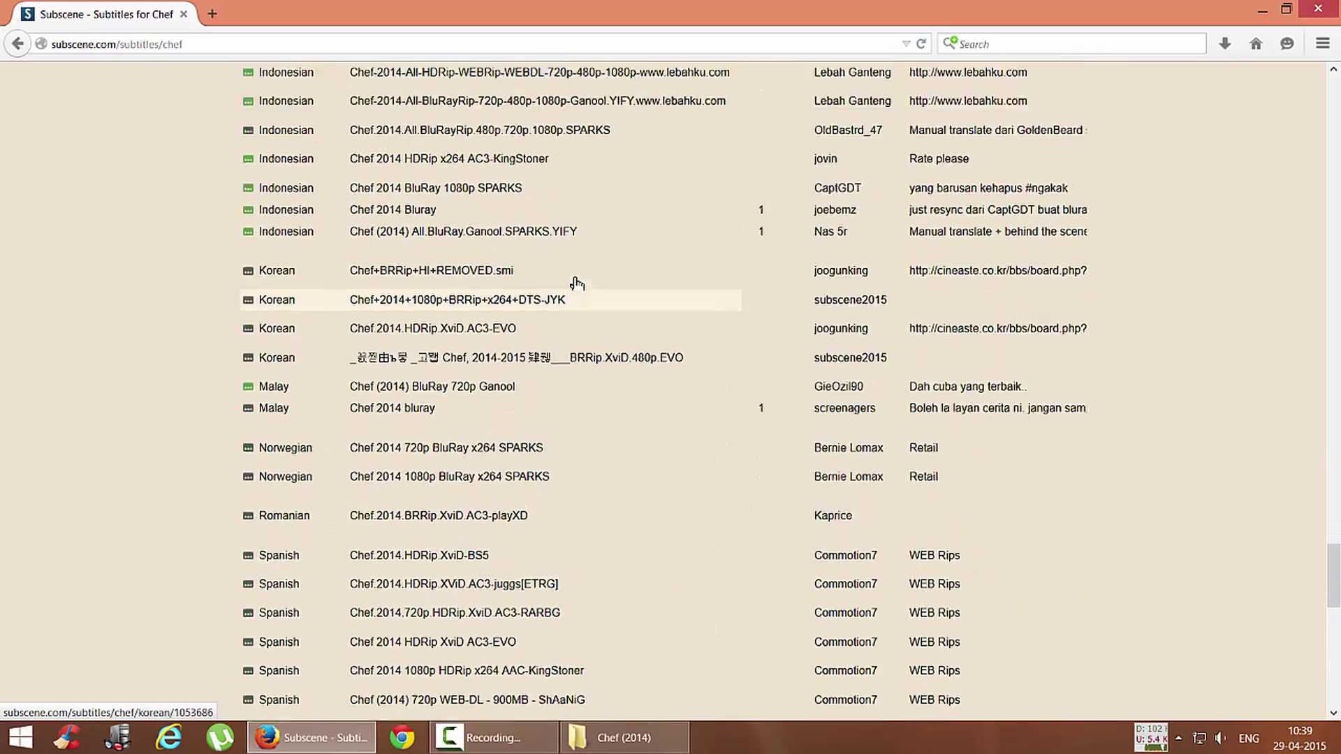
scroll(577, 282, "up", 5)
scroll(576, 284, "up", 2)
scroll(576, 283, "up", 5)
scroll(576, 283, "up", 5)
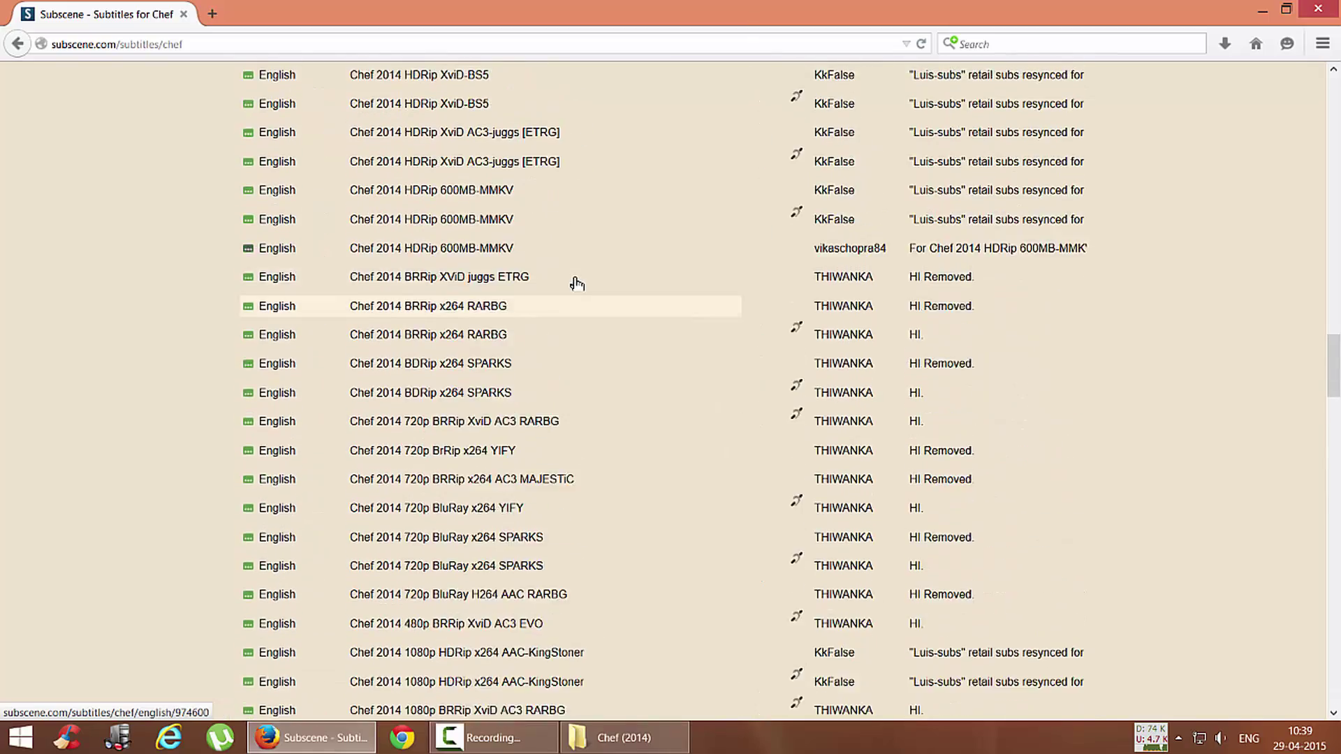
scroll(577, 283, "up", 5)
scroll(570, 283, "down", 3)
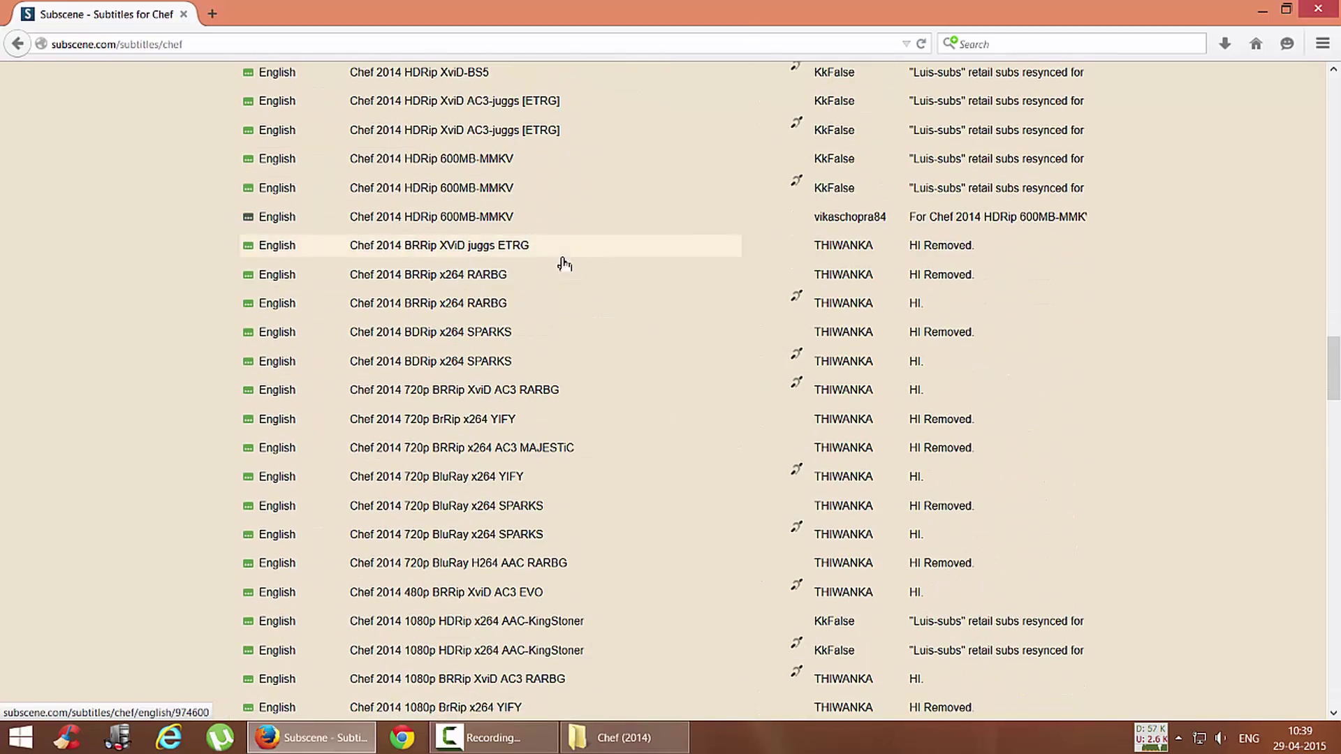
scroll(560, 262, "up", 2)
scroll(549, 266, "up", 1)
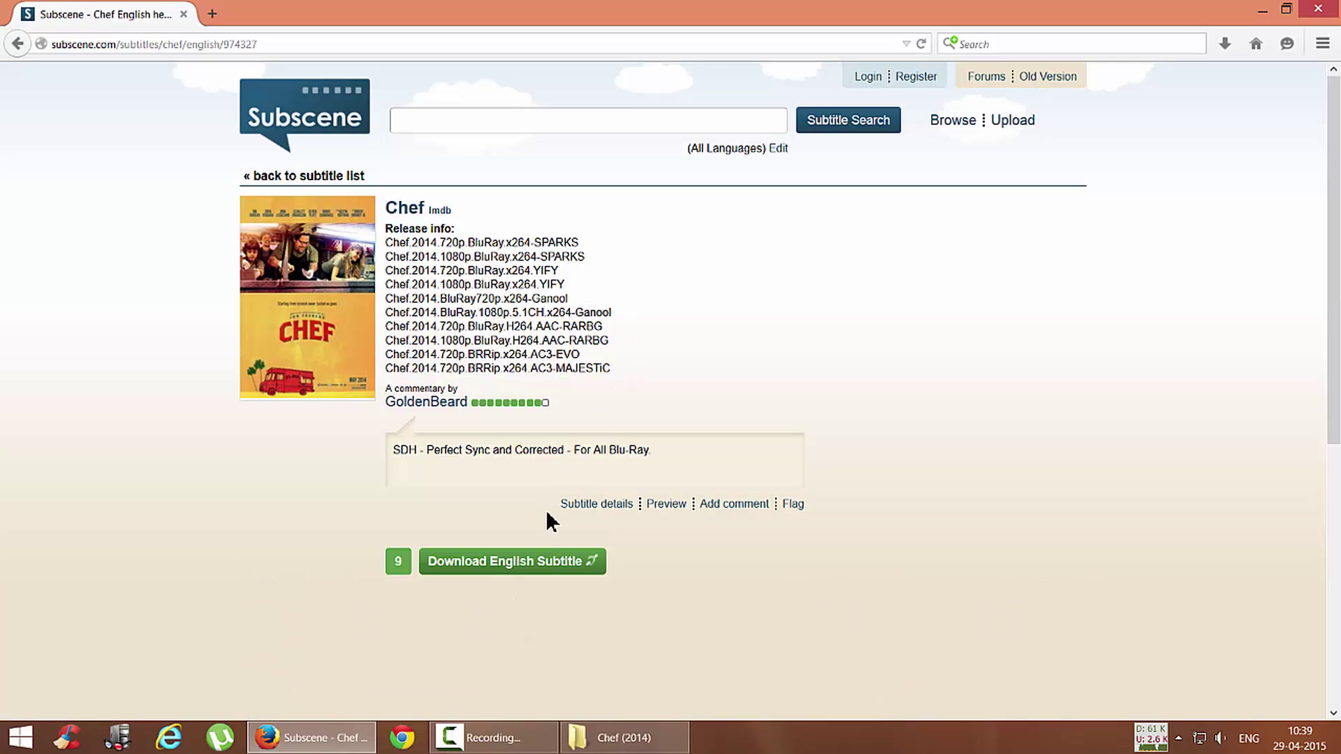
Step: Download the English SDH subtitle for Chef and accept saving the file
left_click(508, 563)
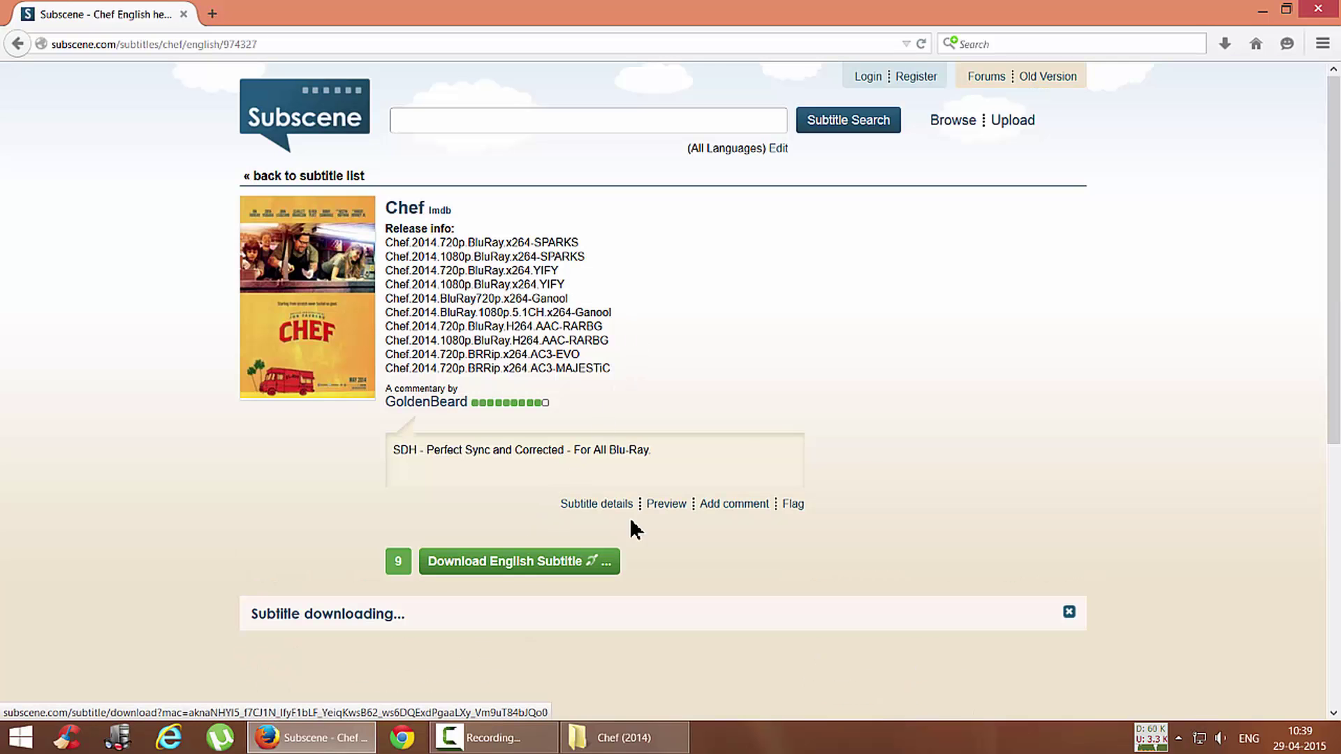
left_click(747, 464)
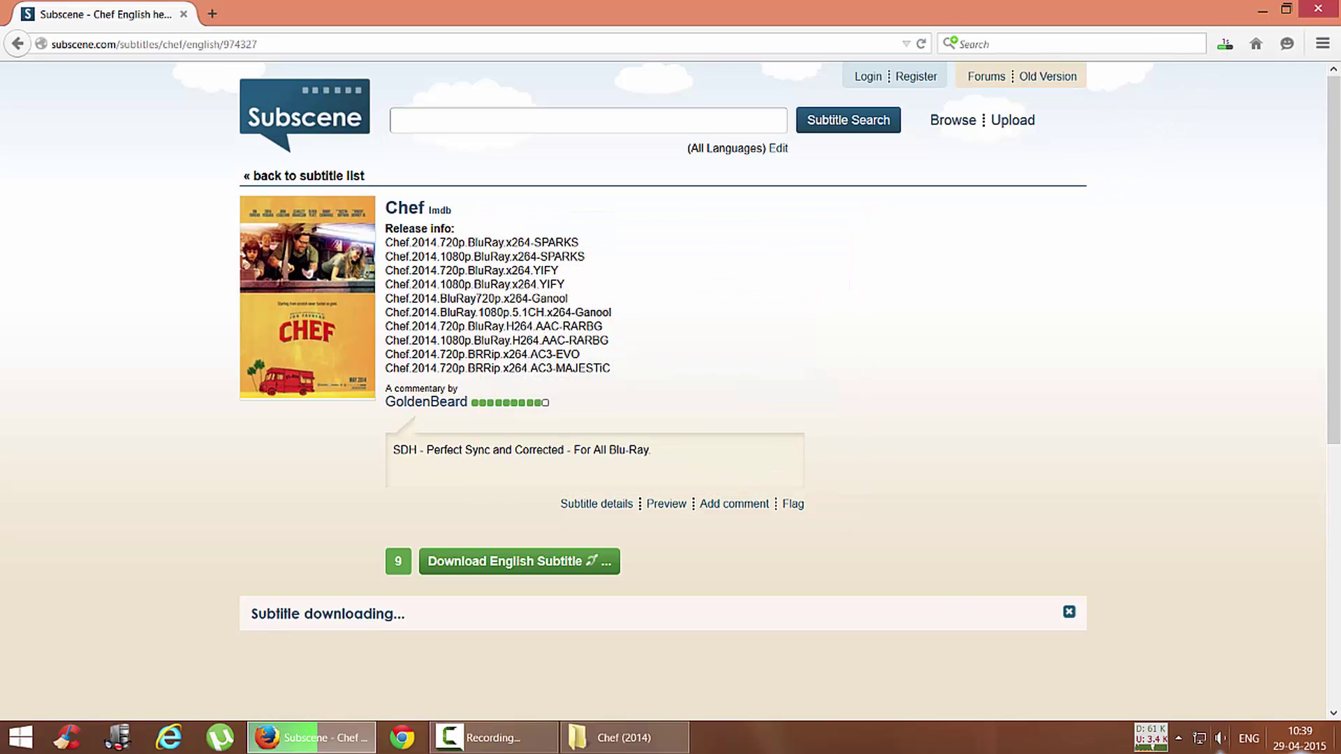
Step: Open the Downloads folder from the desktop and extract the subtitle zip there
left_click(1336, 746)
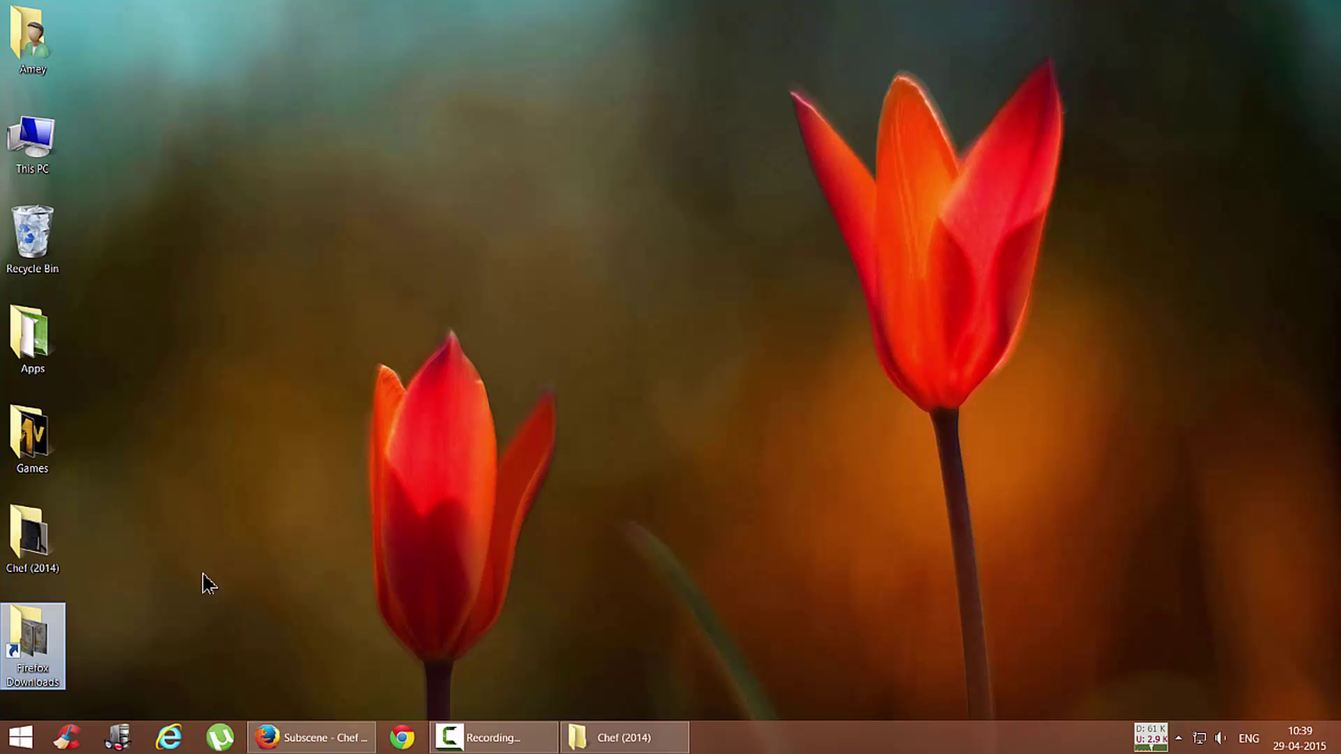
double_click(31, 634)
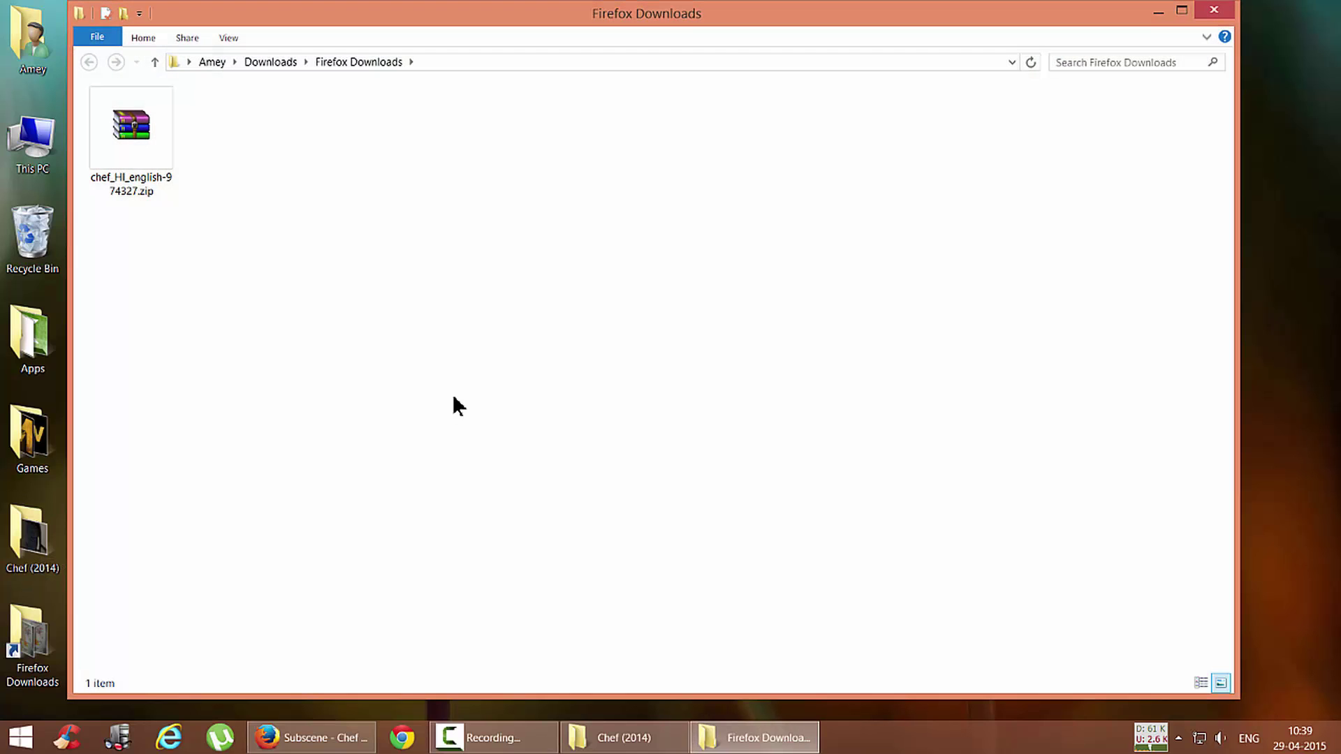
right_click(113, 153)
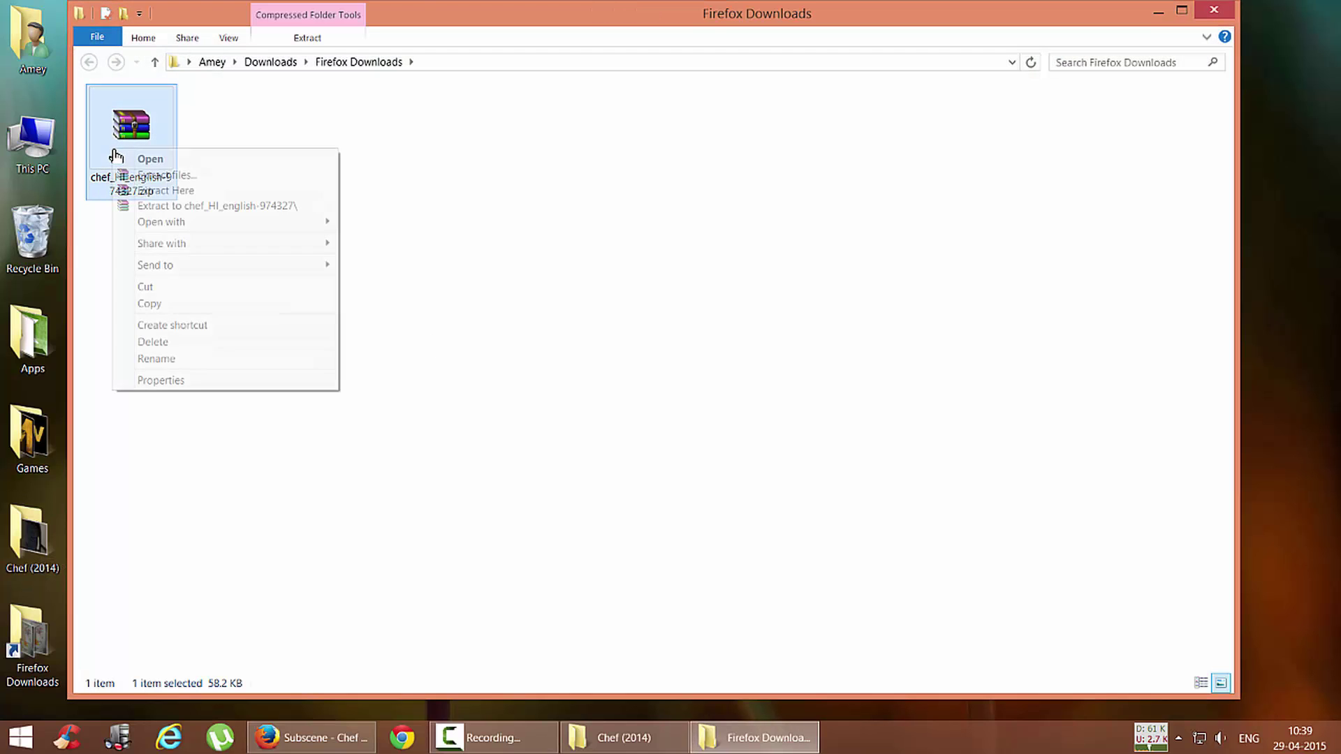
left_click(148, 190)
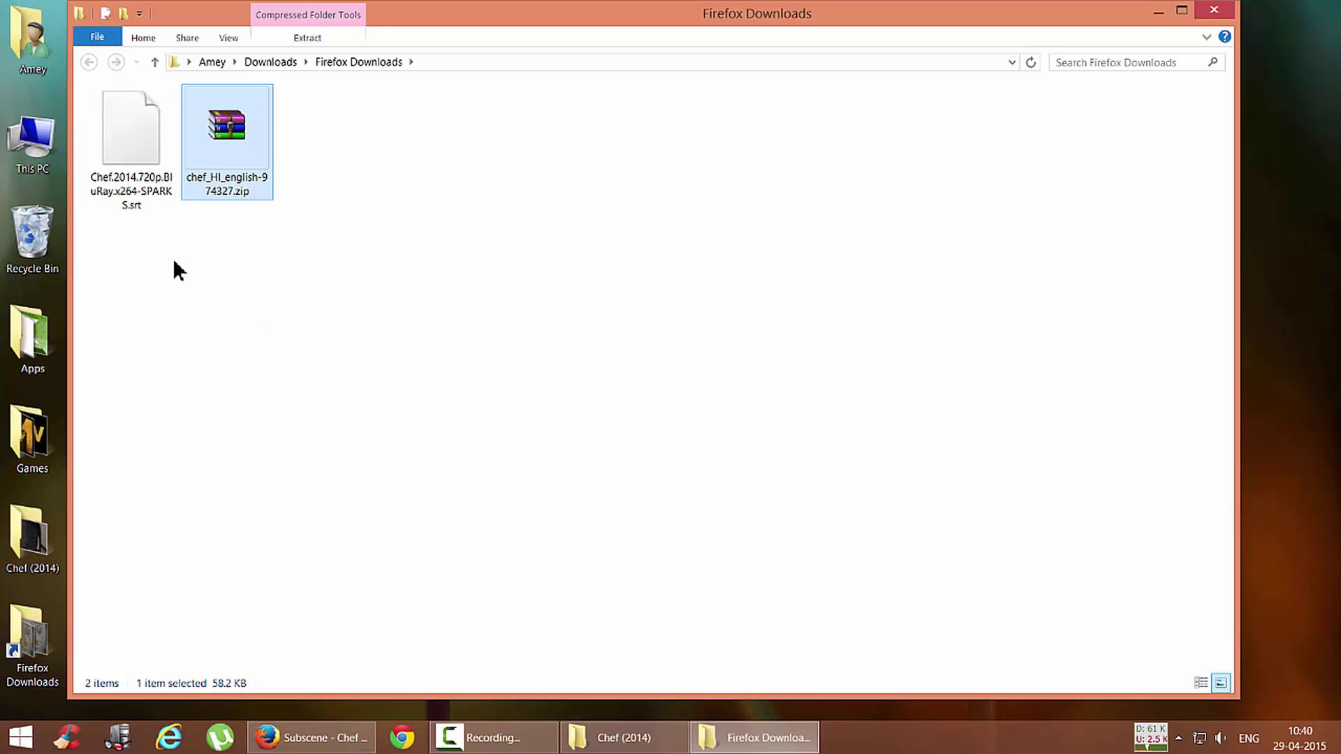
Step: Move the extracted .srt file into the Chef (2014) folder beside the video
left_click(149, 201)
right_click(150, 201)
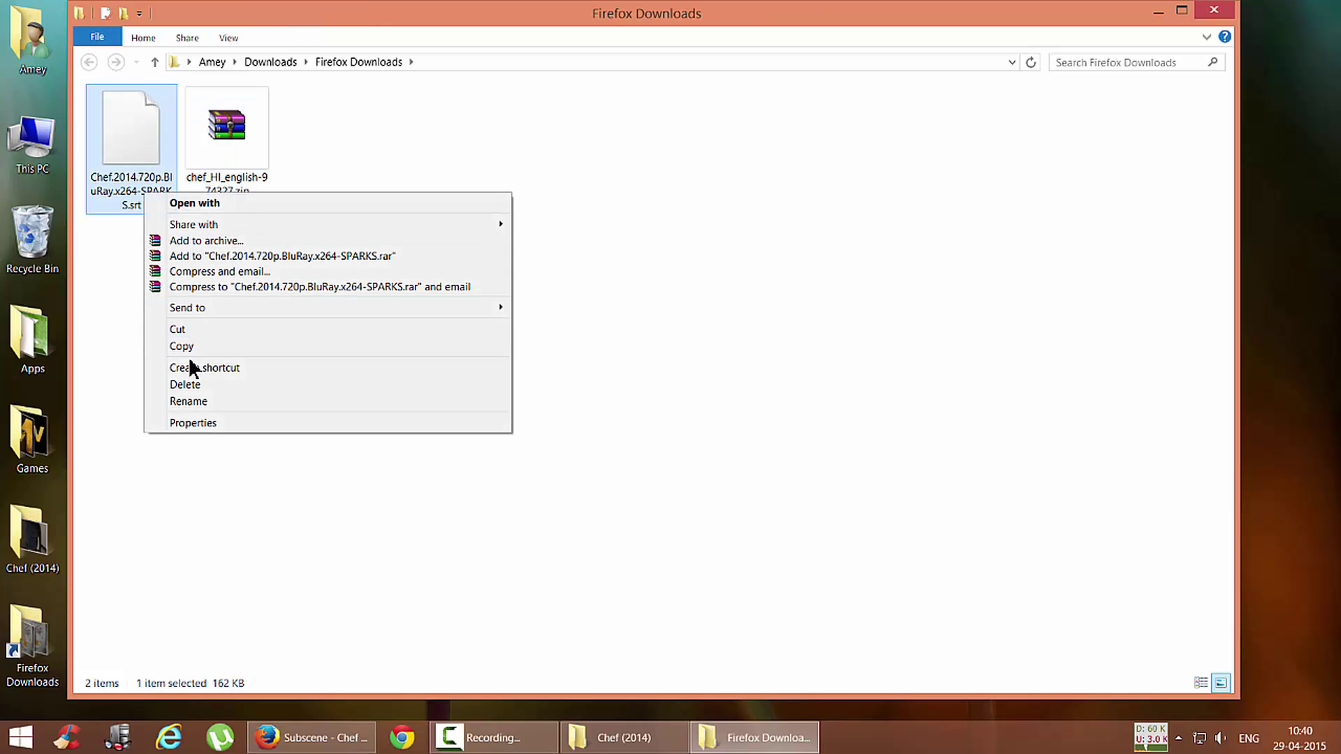
left_click(194, 330)
left_click(620, 738)
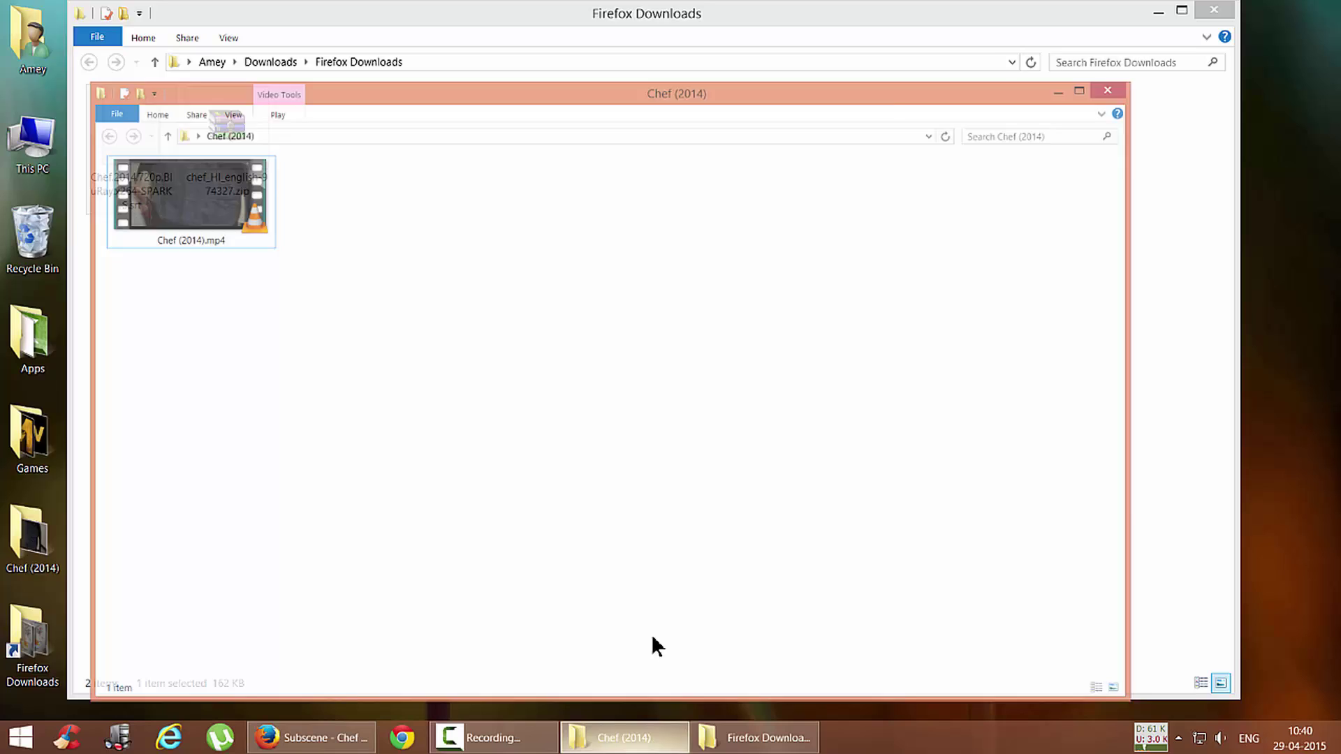
right_click(295, 211)
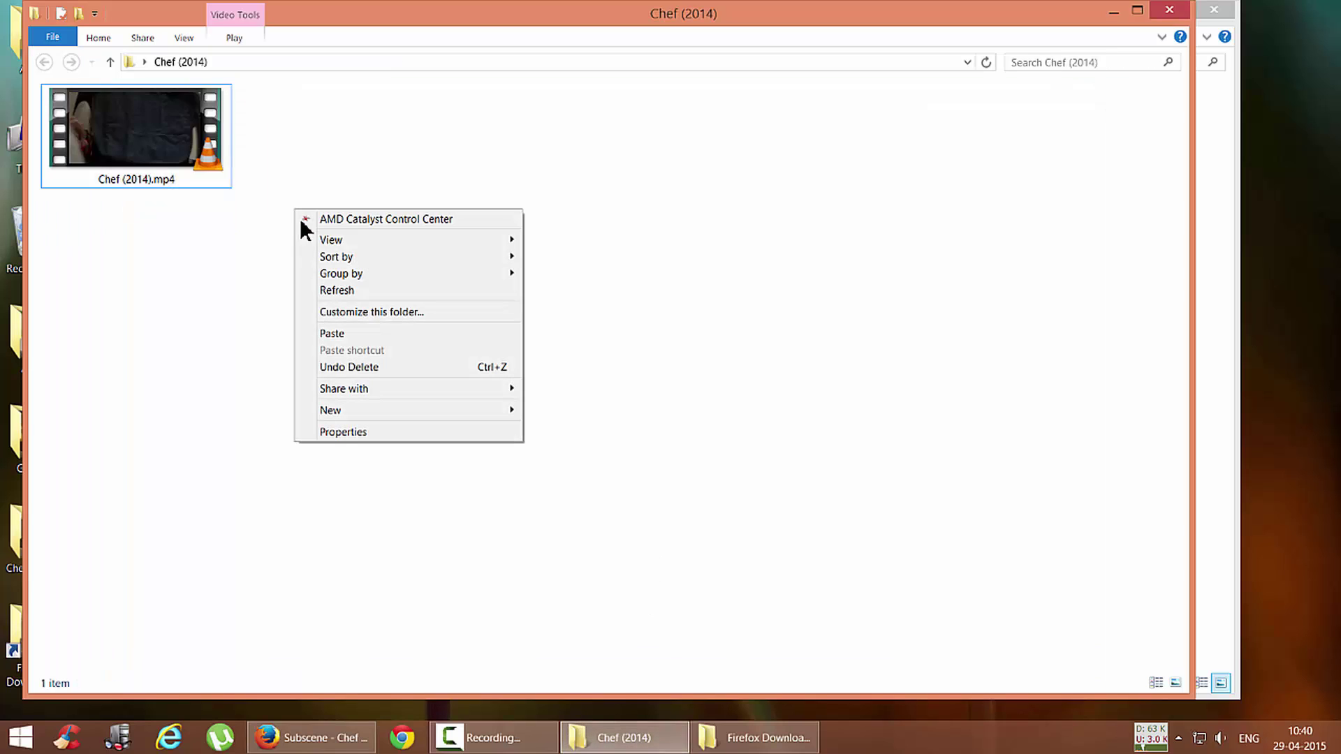
left_click(356, 333)
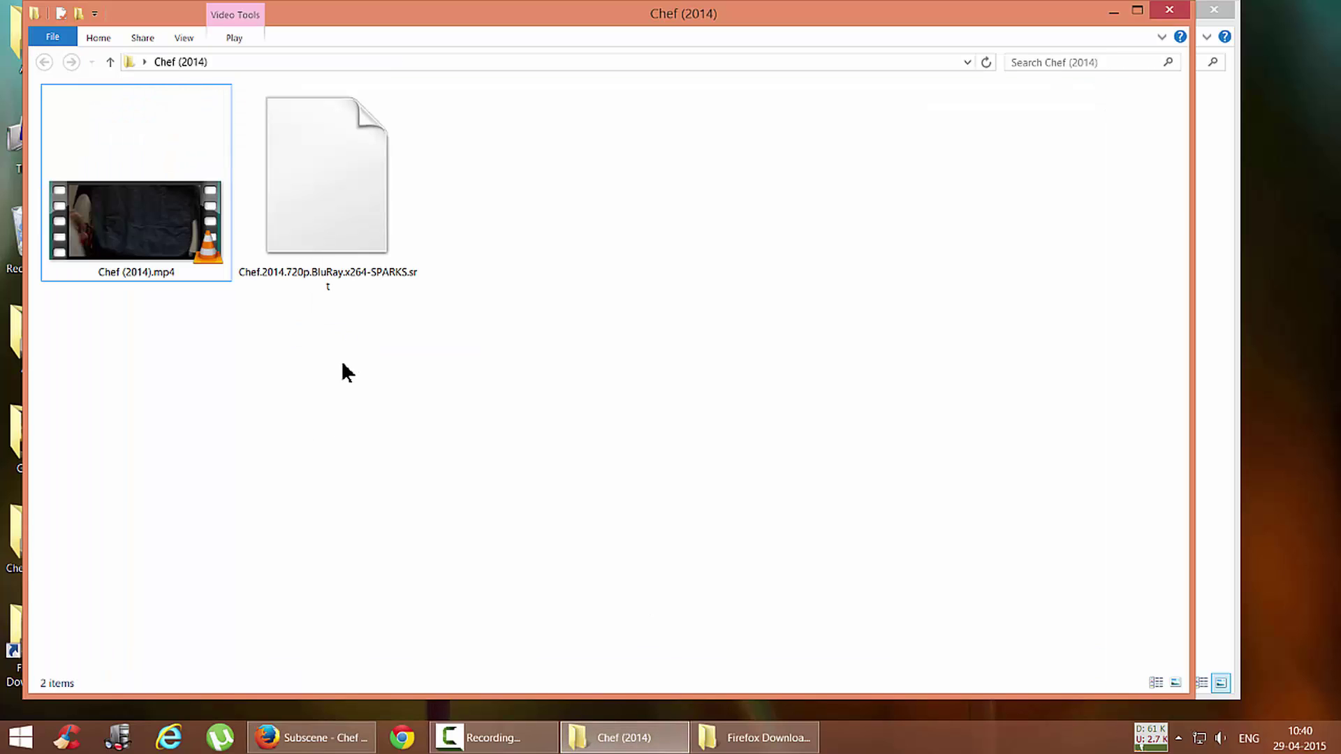
Step: Copy the video's name 'Chef (2014)' from its rename box
left_click(137, 270)
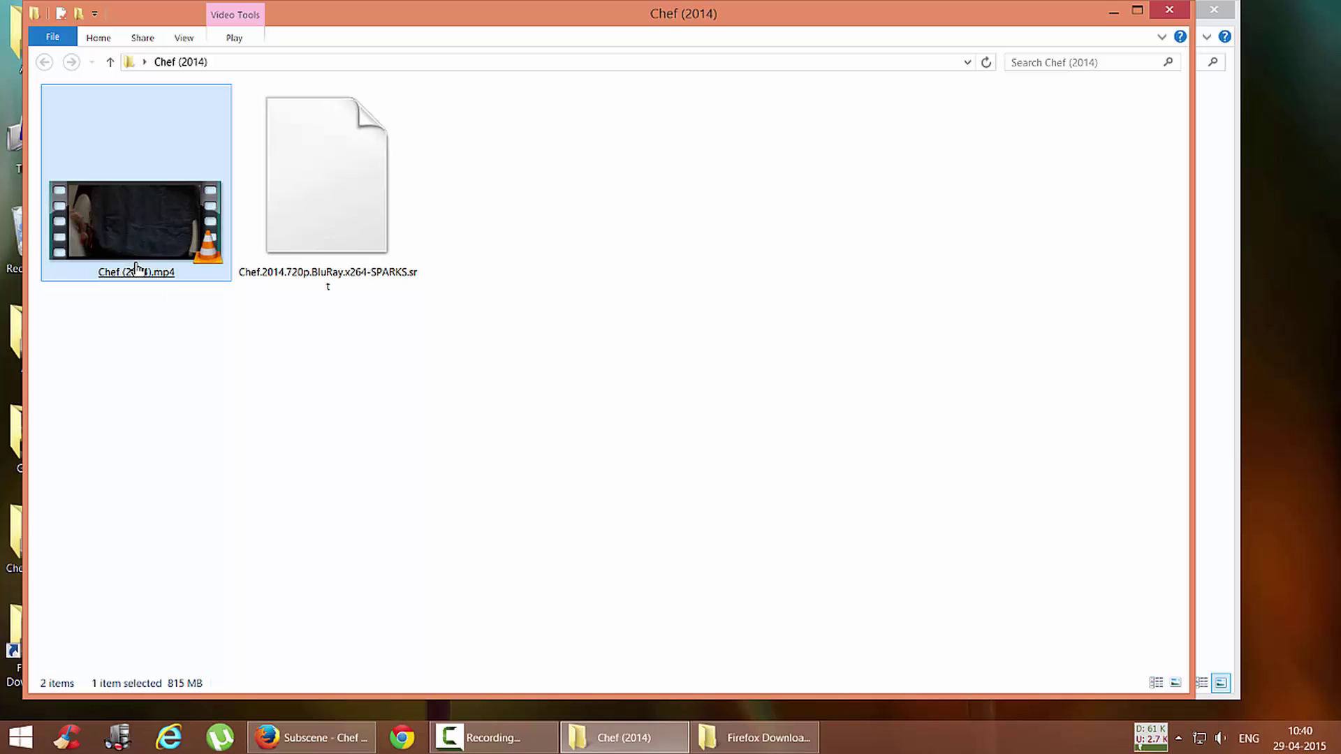
right_click(136, 269)
left_click(262, 520)
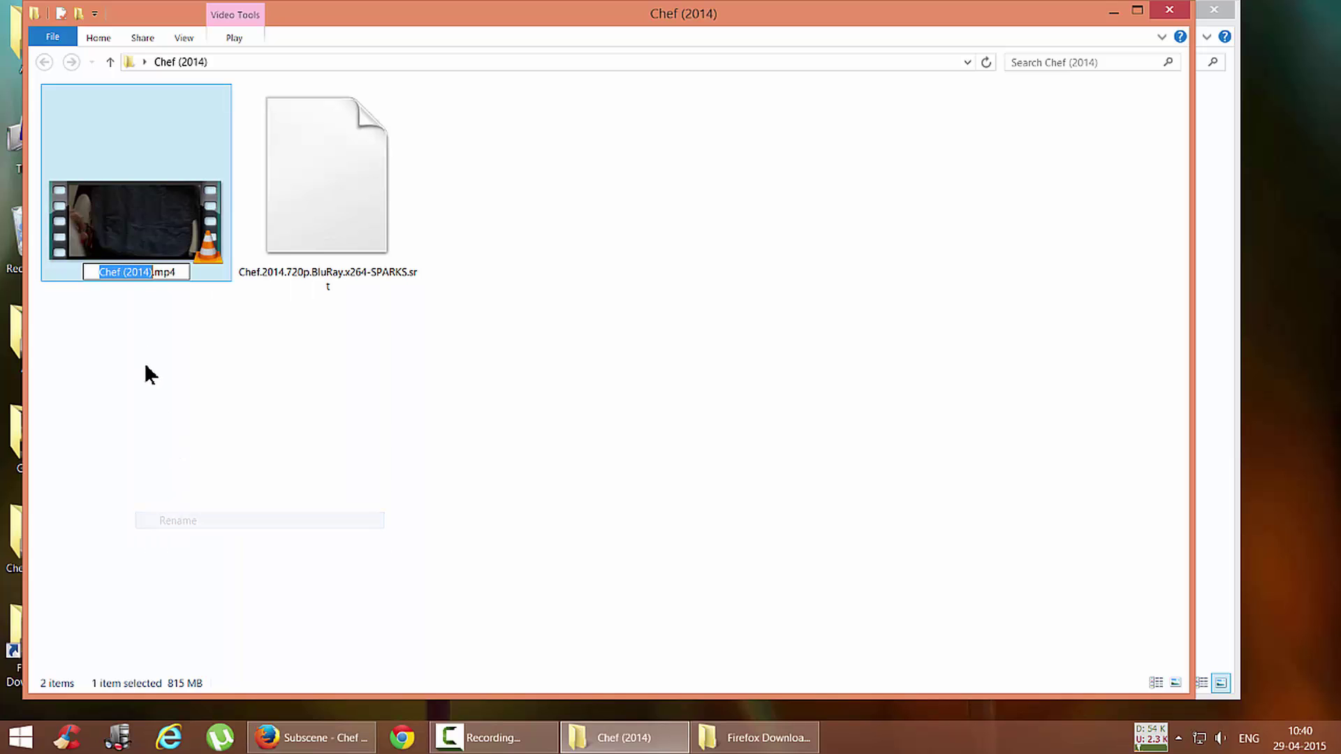
right_click(142, 277)
left_click(173, 325)
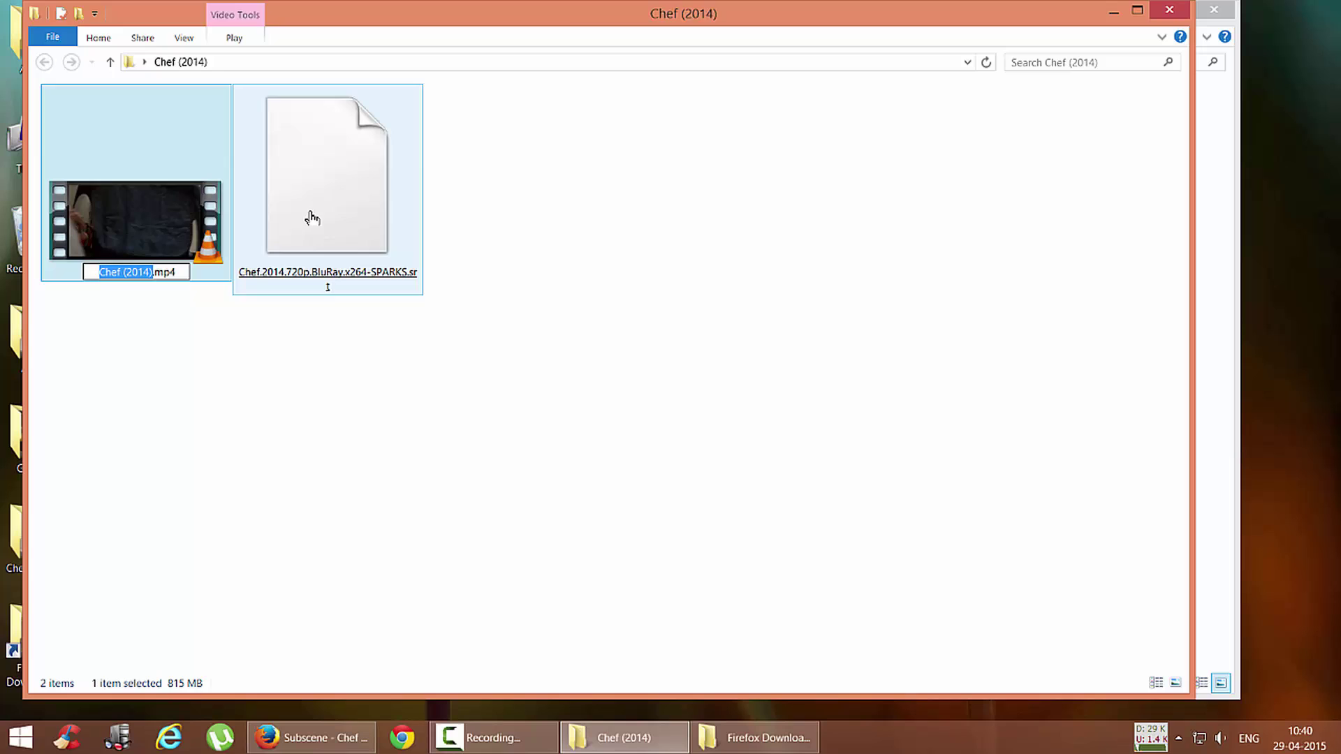
Step: Rename the subtitle to Chef (2014).srt and play Chef (2014).mp4
right_click(309, 212)
left_click(351, 419)
right_click(333, 271)
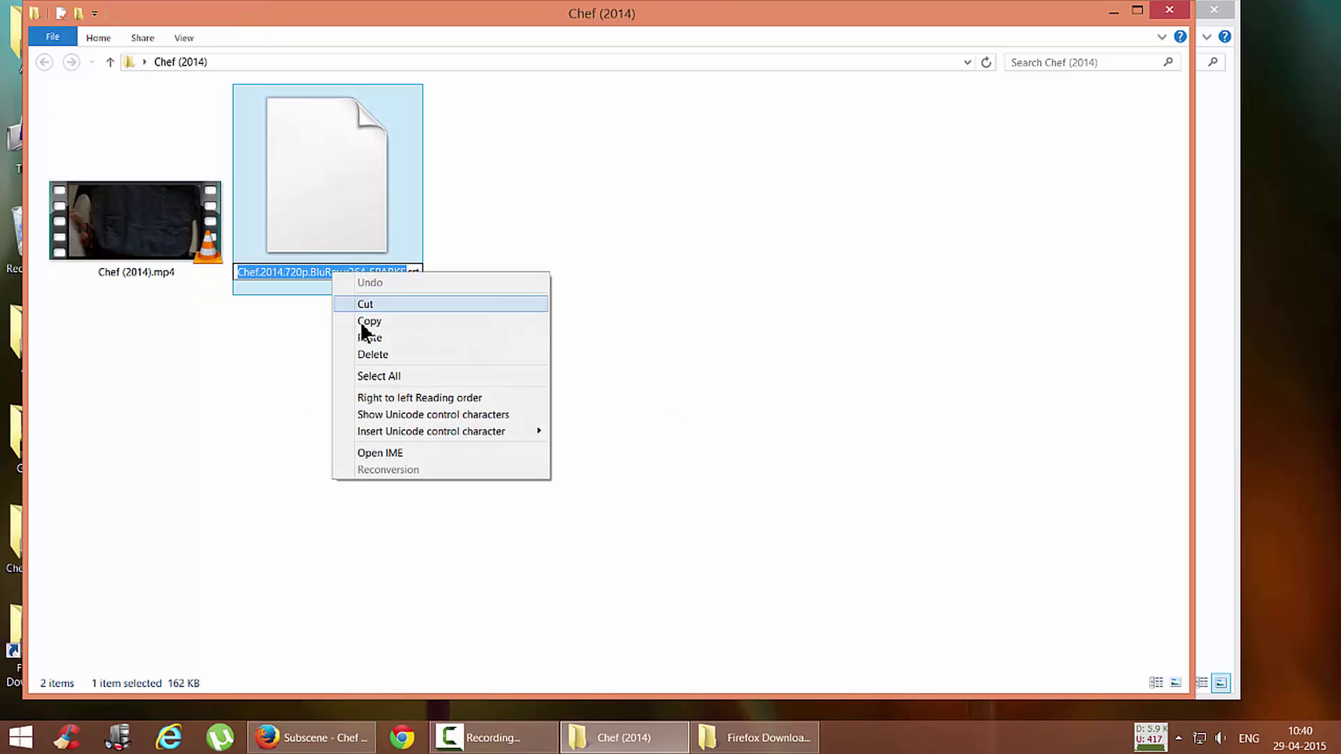
left_click(370, 338)
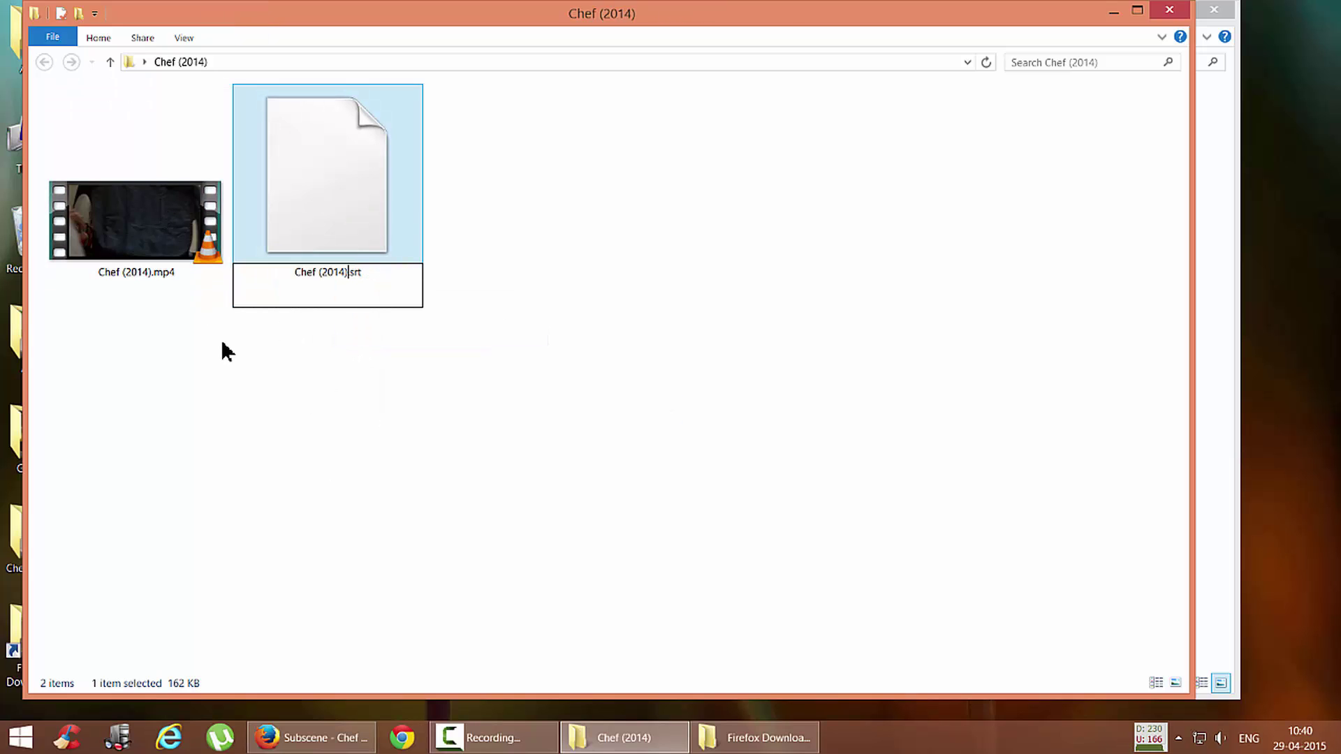
key("Return")
double_click(161, 228)
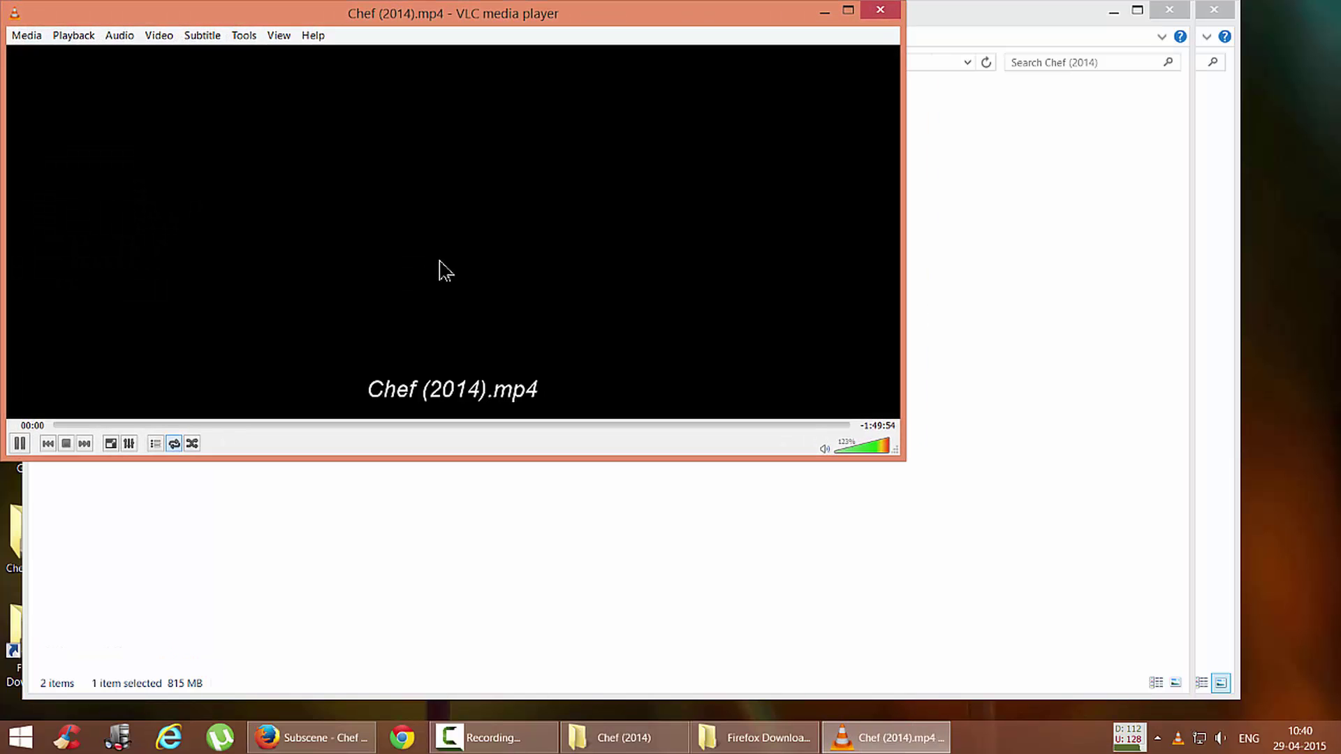
Step: Check subtitles at about 31 min, 58 min and 1:14, then close VLC
double_click(439, 272)
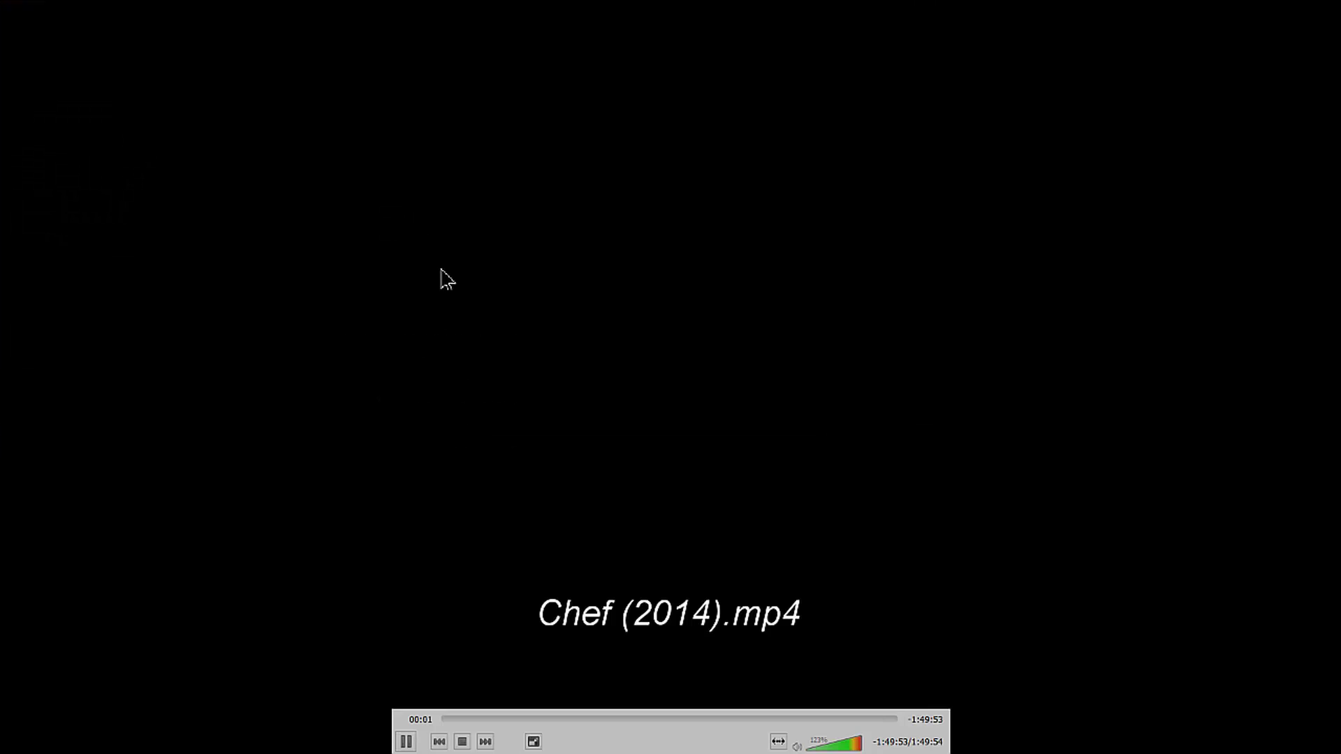
double_click(501, 543)
left_click(280, 424)
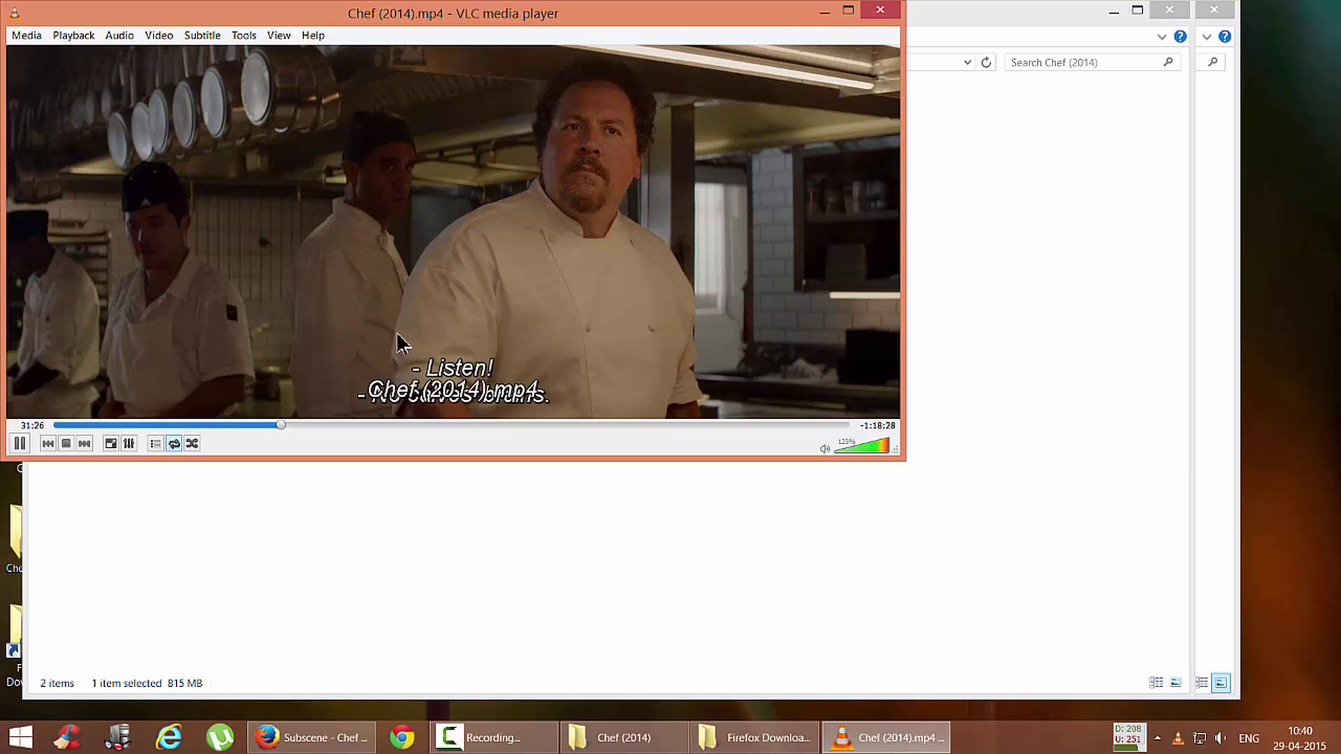
scroll(407, 338, "up", 1)
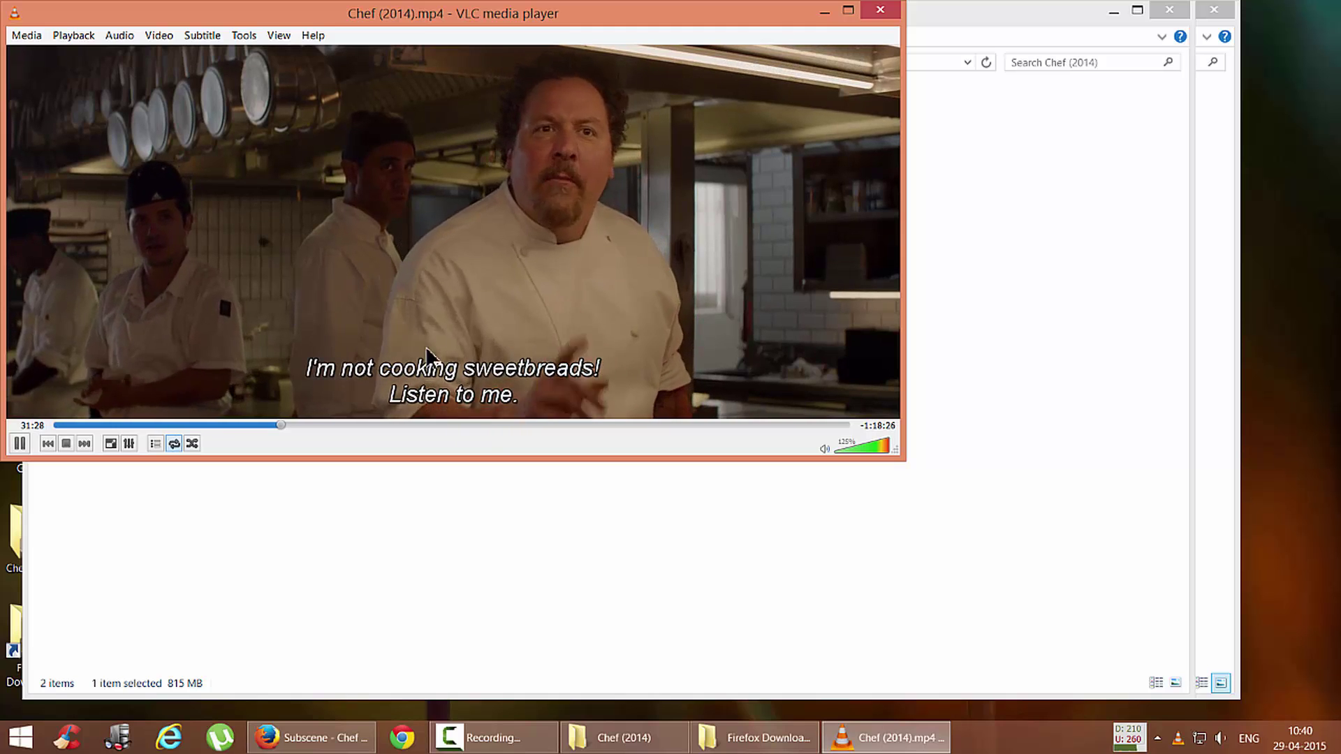
left_click(477, 426)
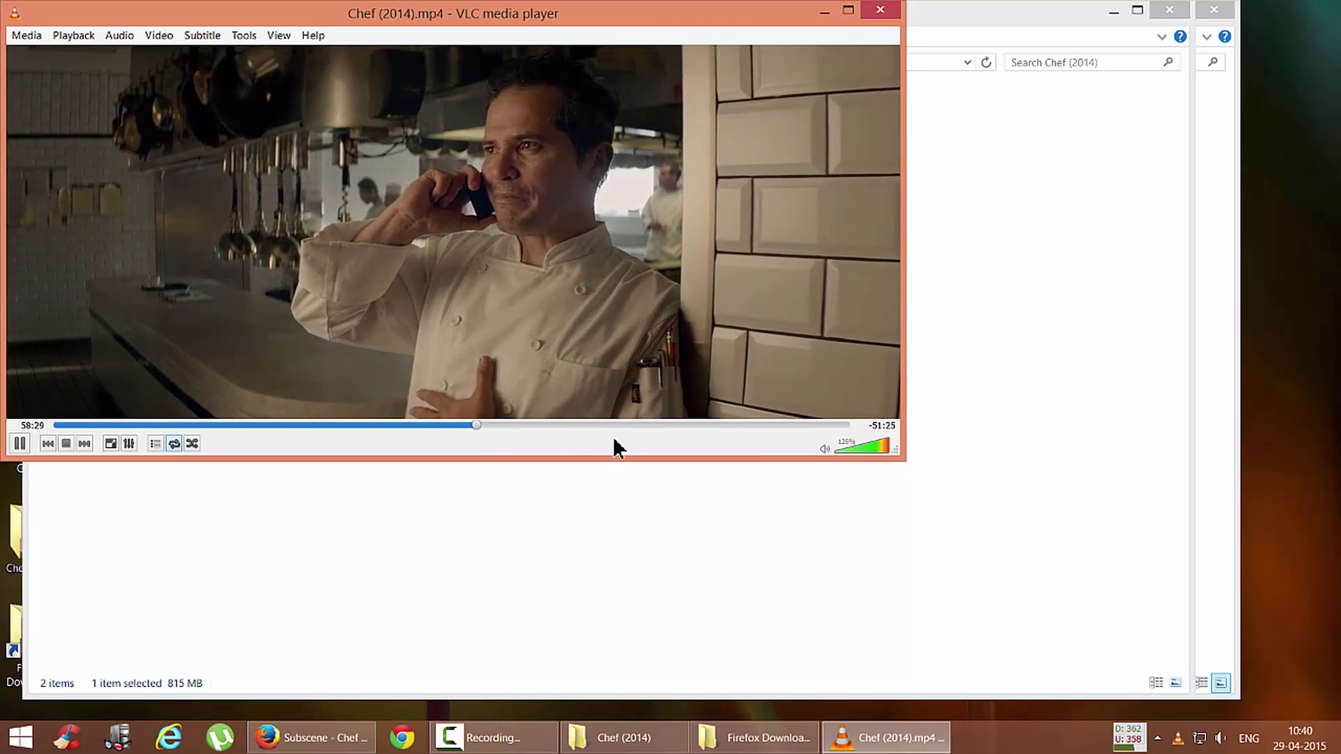
left_click(593, 425)
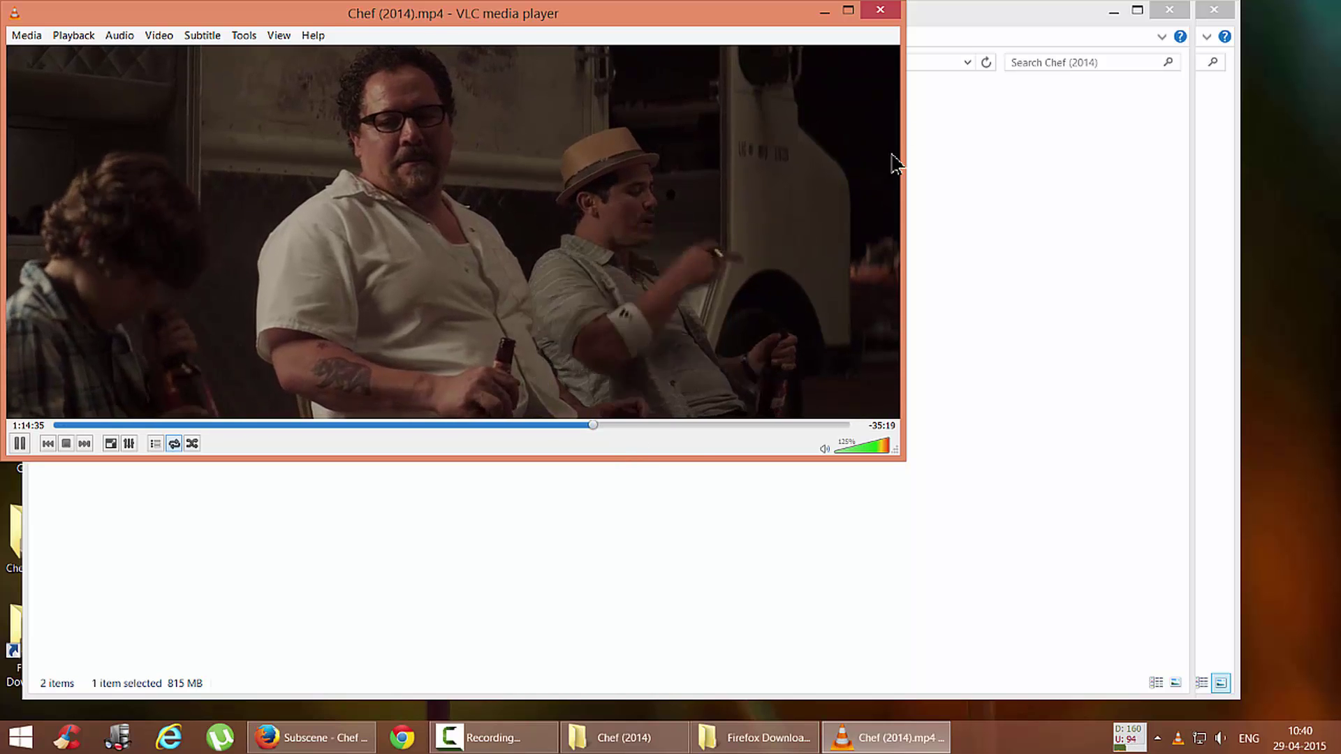
left_click(884, 12)
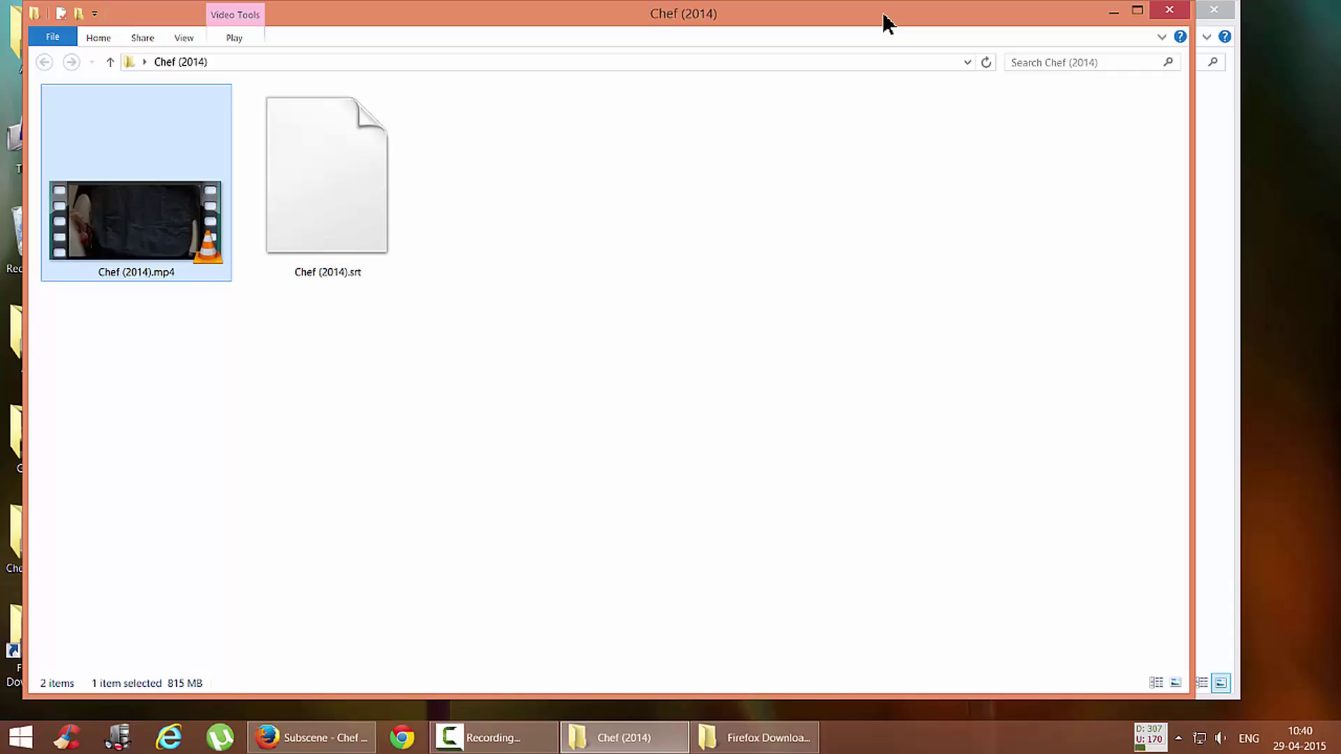